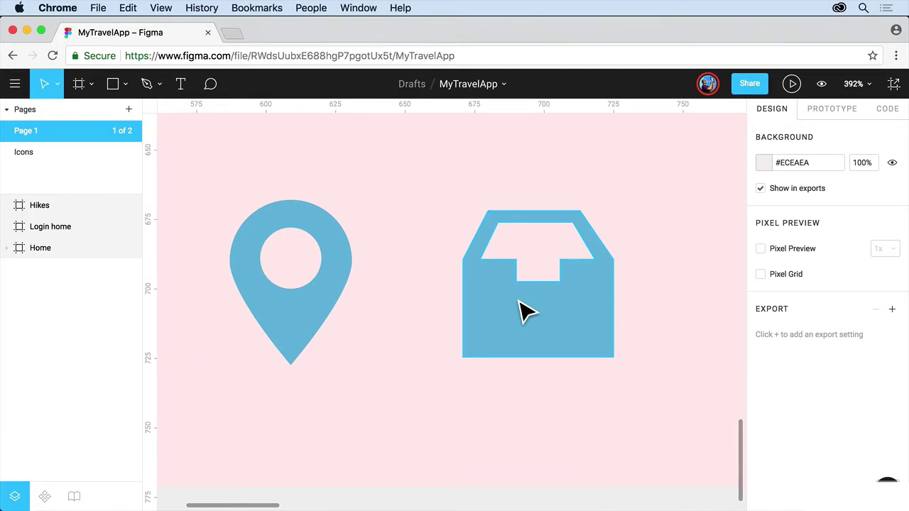
- Zoom to fit all frames and pan so Home, Login home and Hikes sit side by side
key(shift+1)
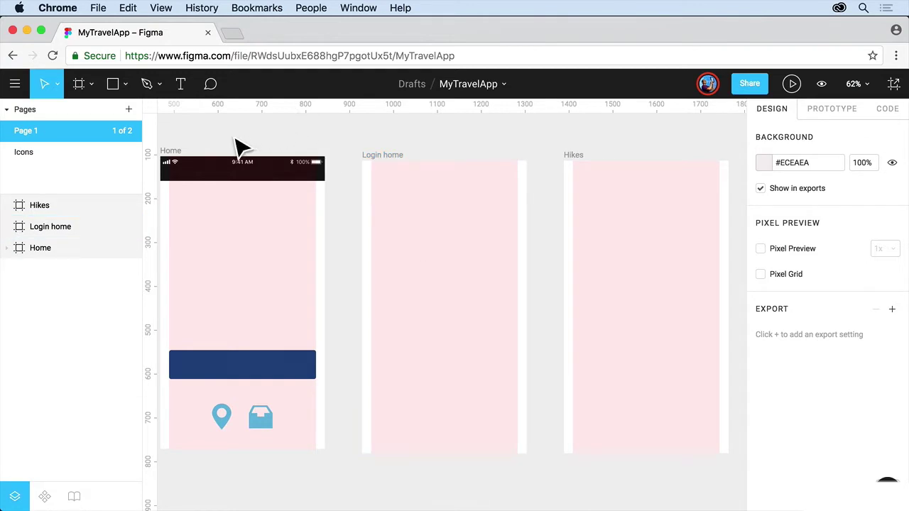
key(space)
drag(230, 142, 259, 134)
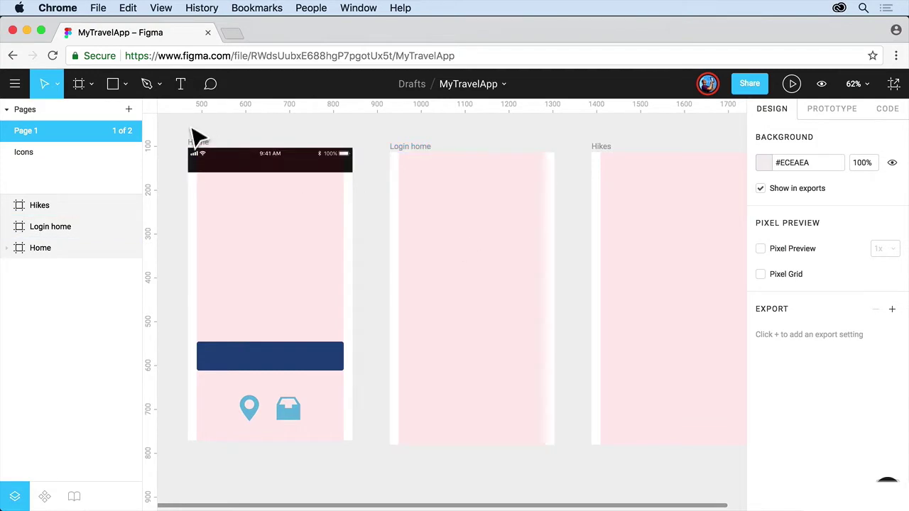
- Use Place Image to load Home_bg.jpg from the images folder
click(128, 86)
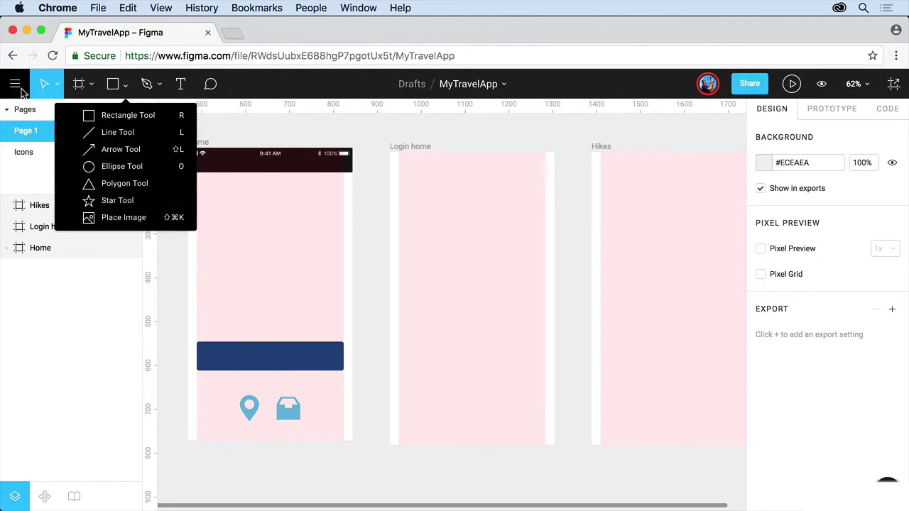
click(110, 220)
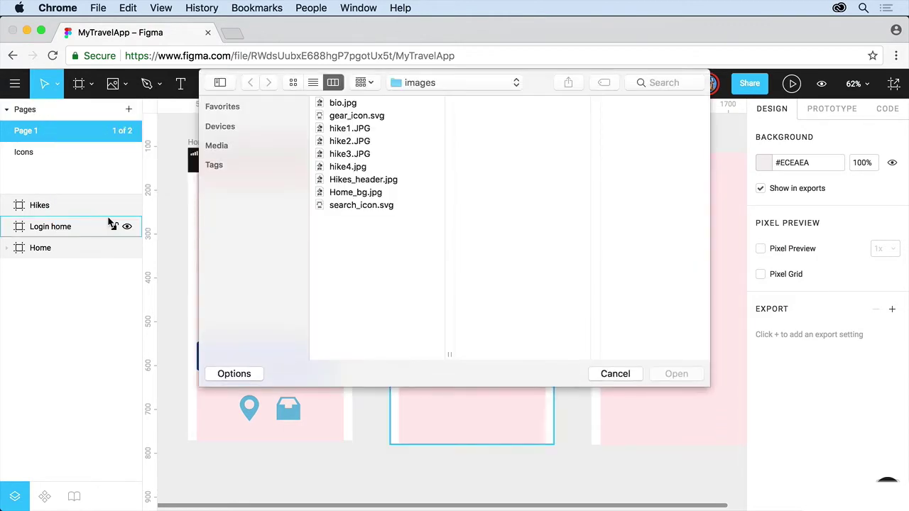
click(423, 83)
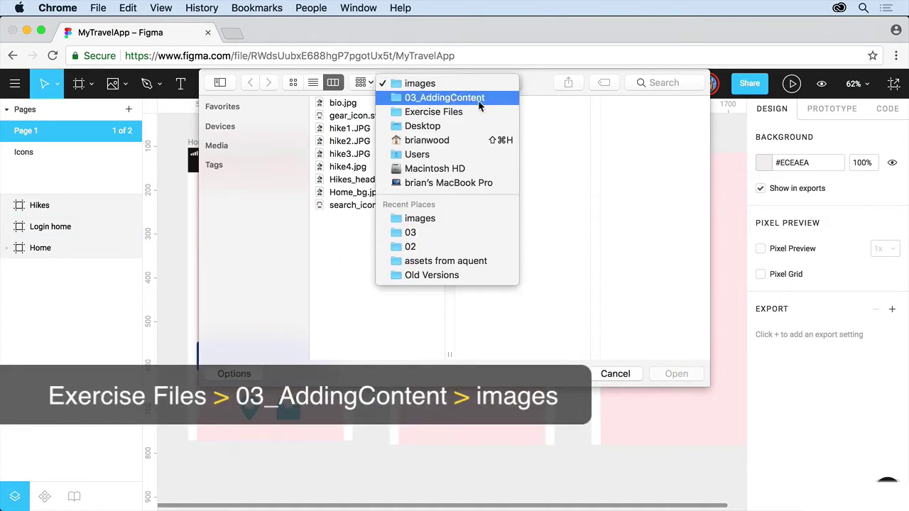
click(541, 180)
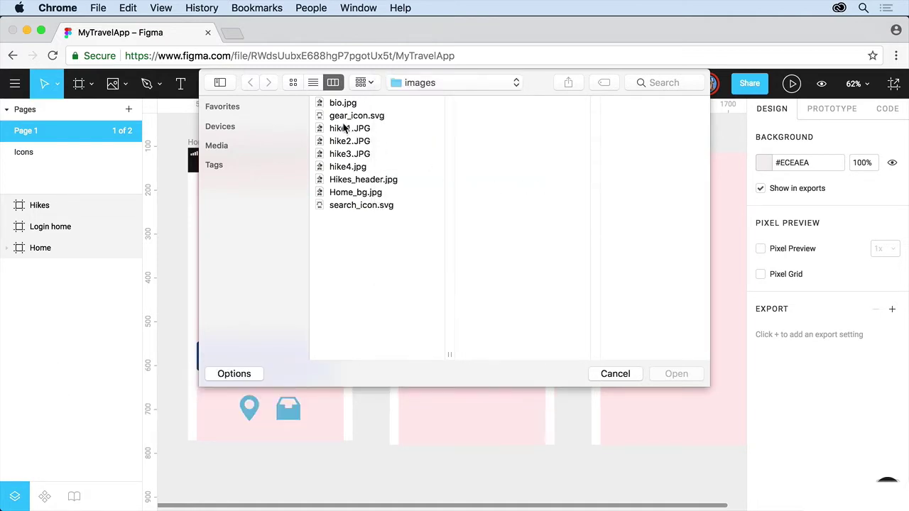
click(357, 194)
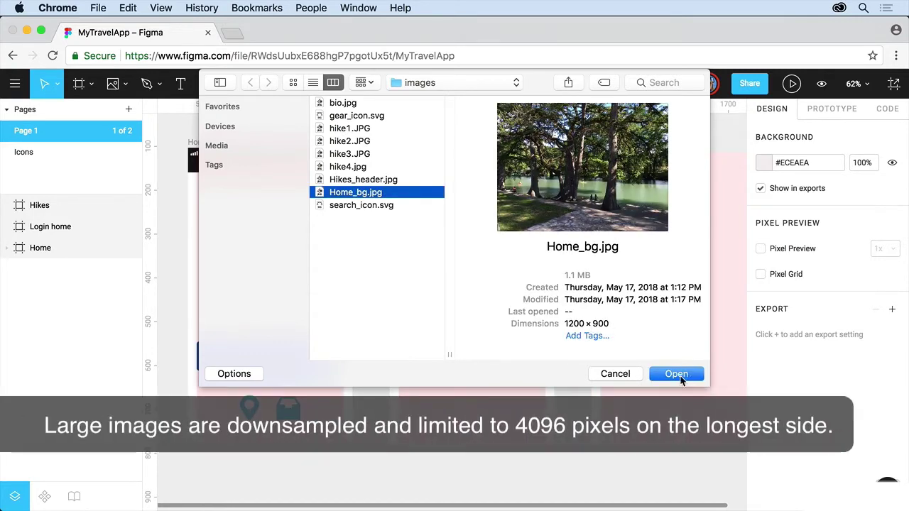
click(676, 374)
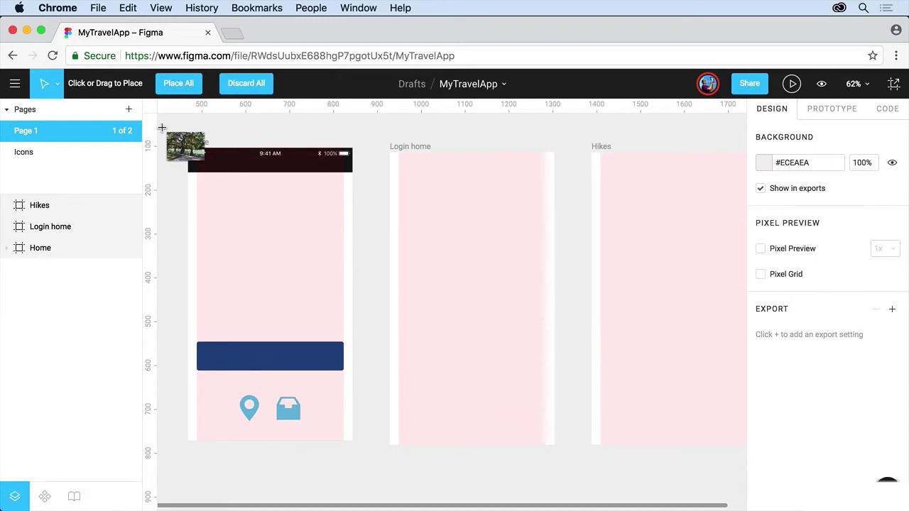
- Draw out the Home_bg photo, nest it in the Home frame, and shift it left to X -136, Y -28
drag(166, 132, 402, 329)
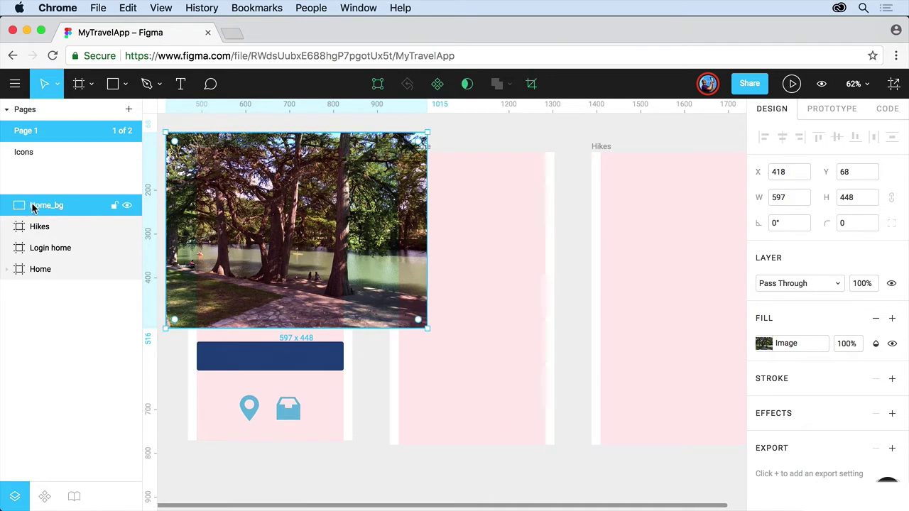
drag(32, 206, 49, 273)
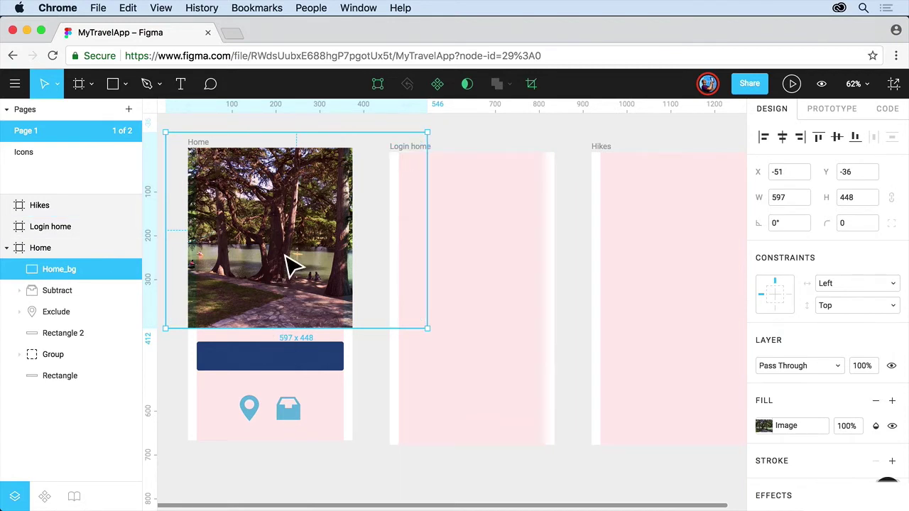
drag(286, 255, 251, 260)
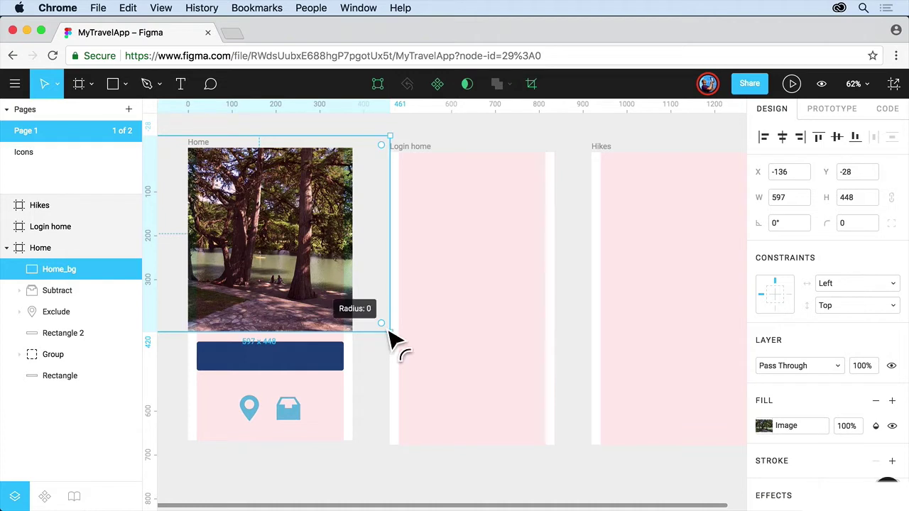
scroll(831, 406, down, 3)
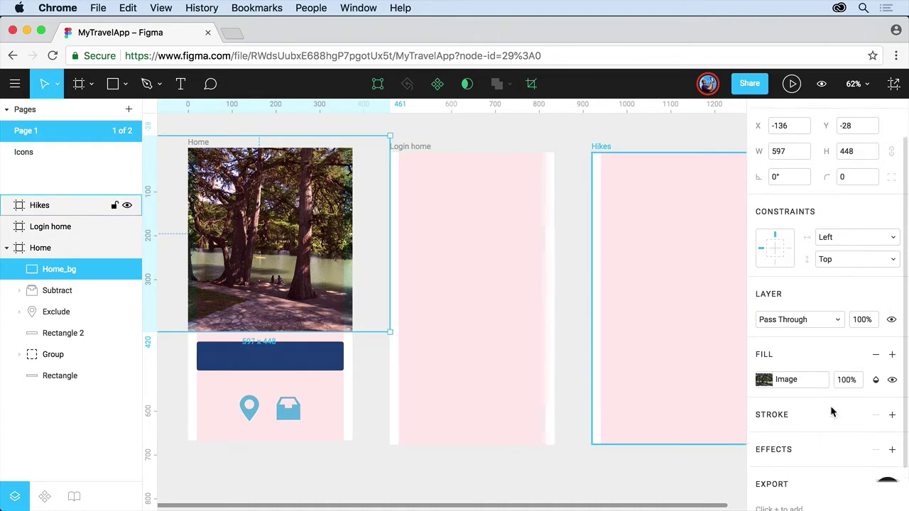
click(838, 272)
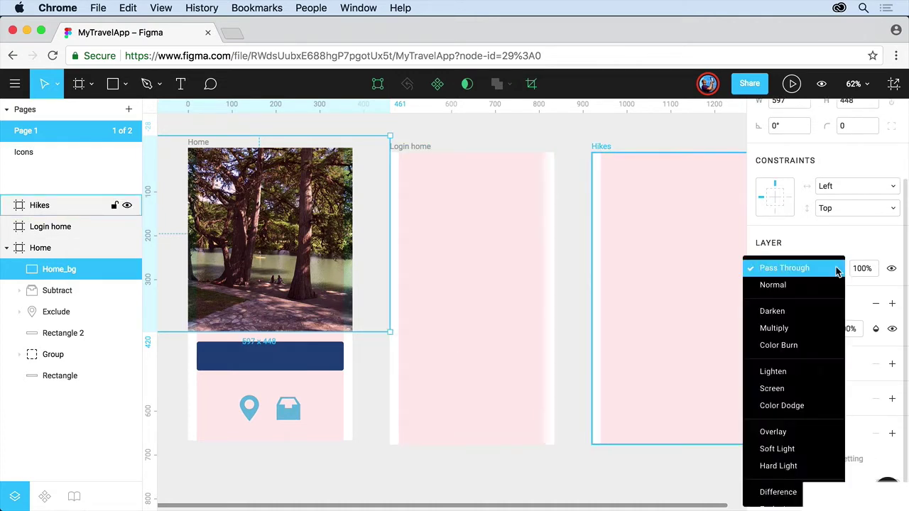
click(830, 248)
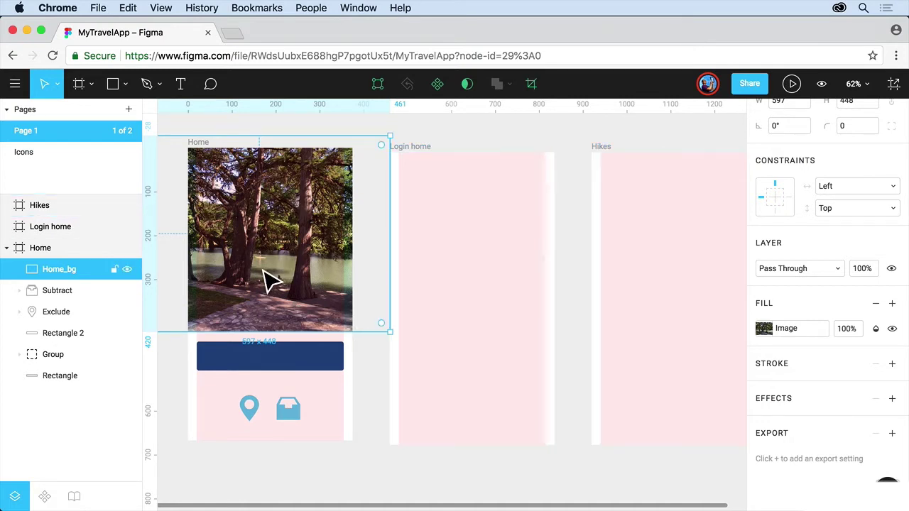
- Keep Home_bg's image fill on Fill, leave exposure centred, and raise the saturation
double_click(245, 223)
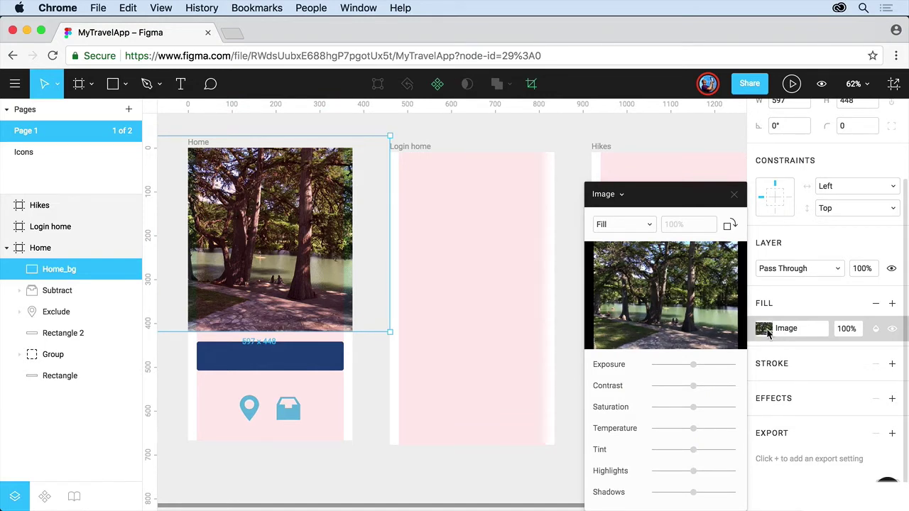
click(646, 224)
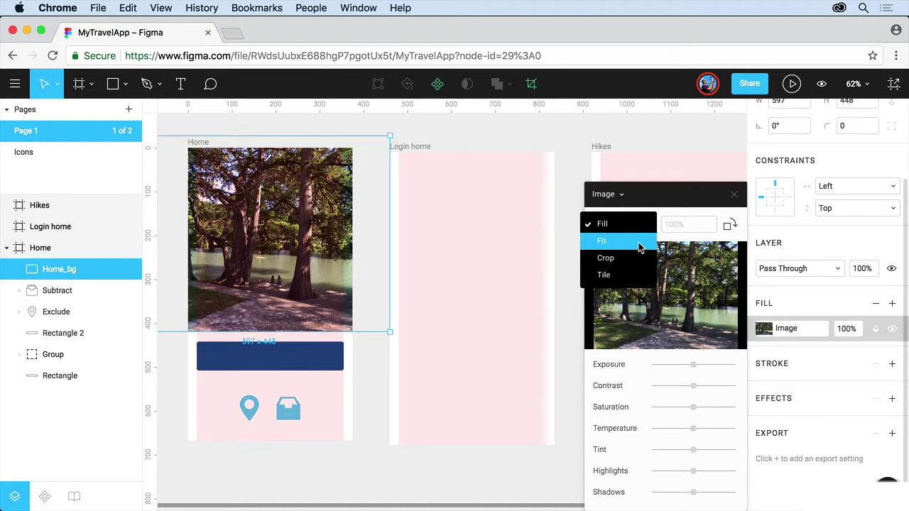
click(705, 203)
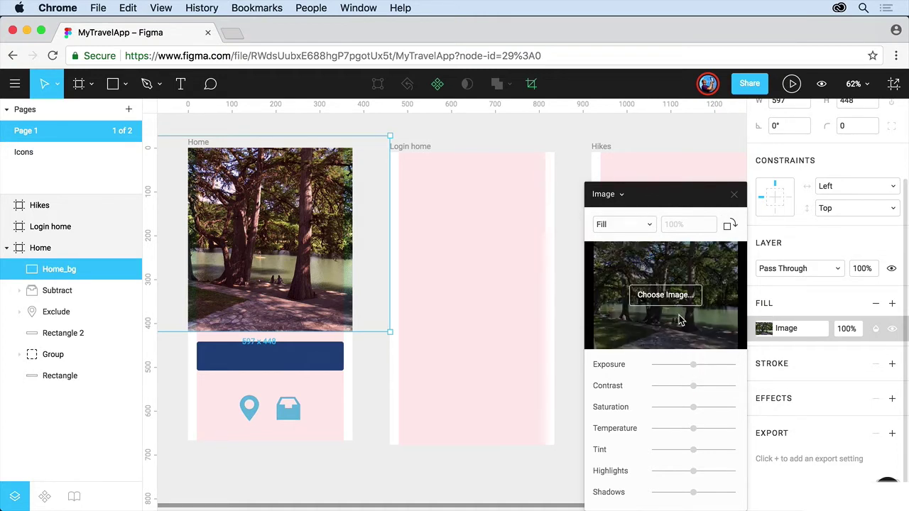
mouse_move(667, 305)
mouse_move(693, 364)
mouse_down()
mouse_move(706, 366)
mouse_move(694, 367)
mouse_up()
drag(694, 407, 718, 410)
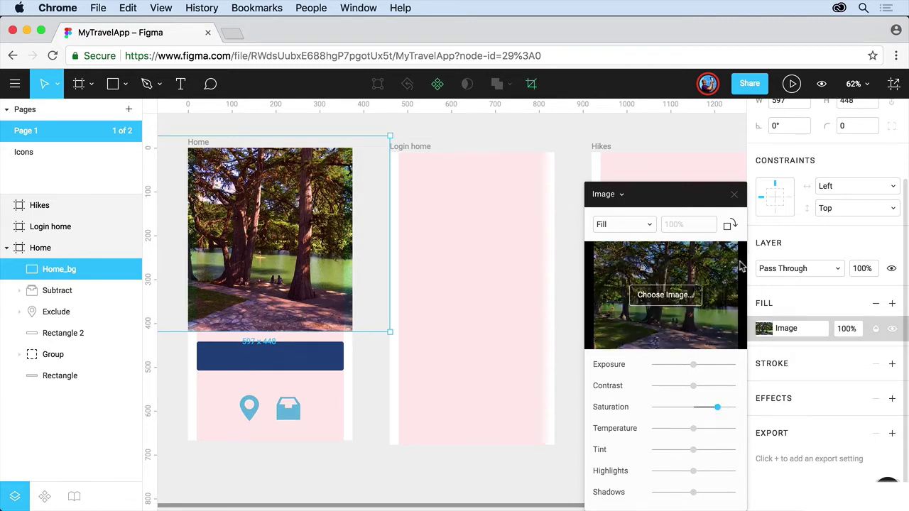
click(735, 195)
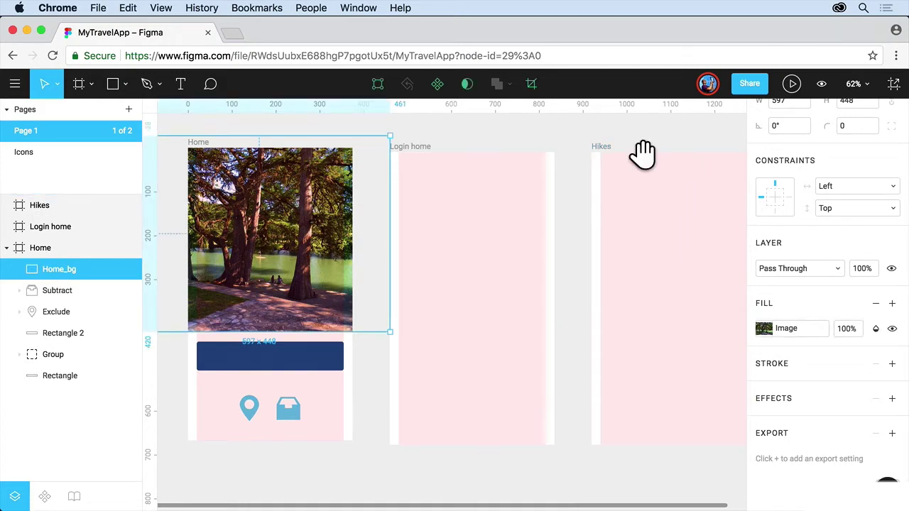
- With the Hikes frame in view, load Hikes_header.jpg via Place Image
drag(624, 154, 460, 152)
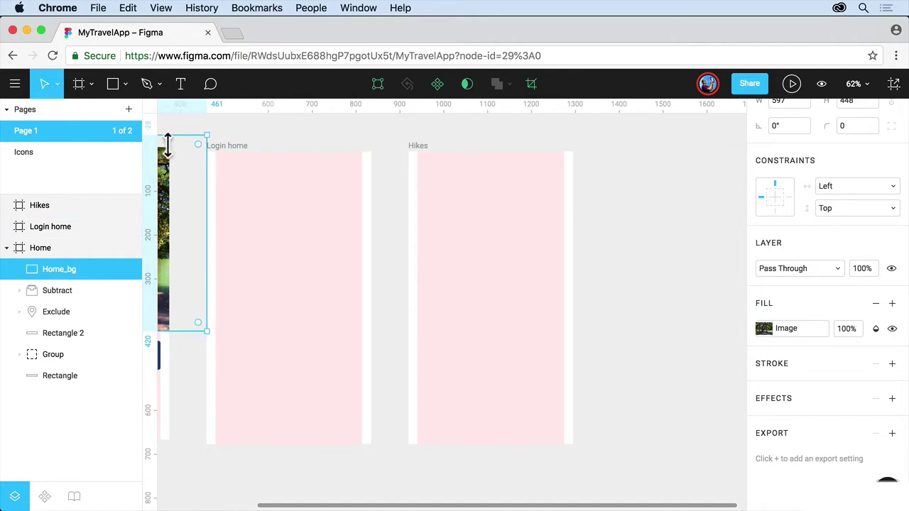
click(124, 84)
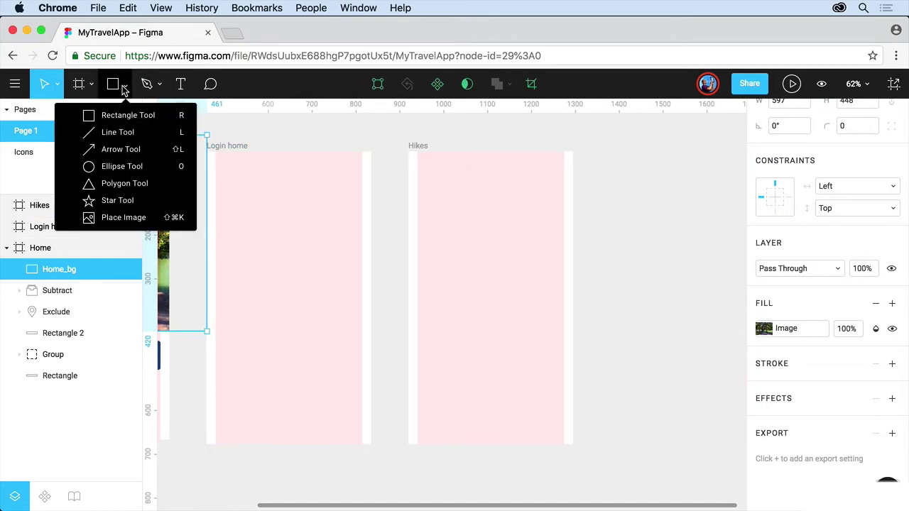
click(139, 221)
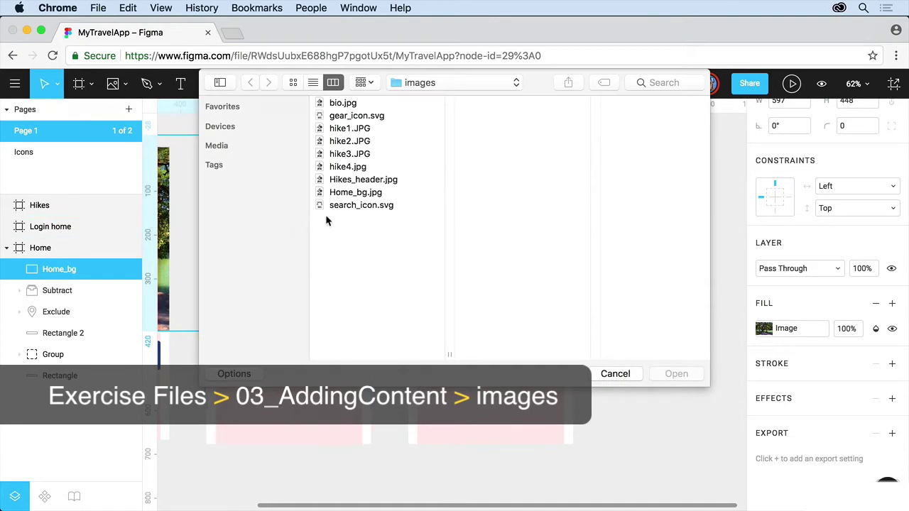
click(351, 183)
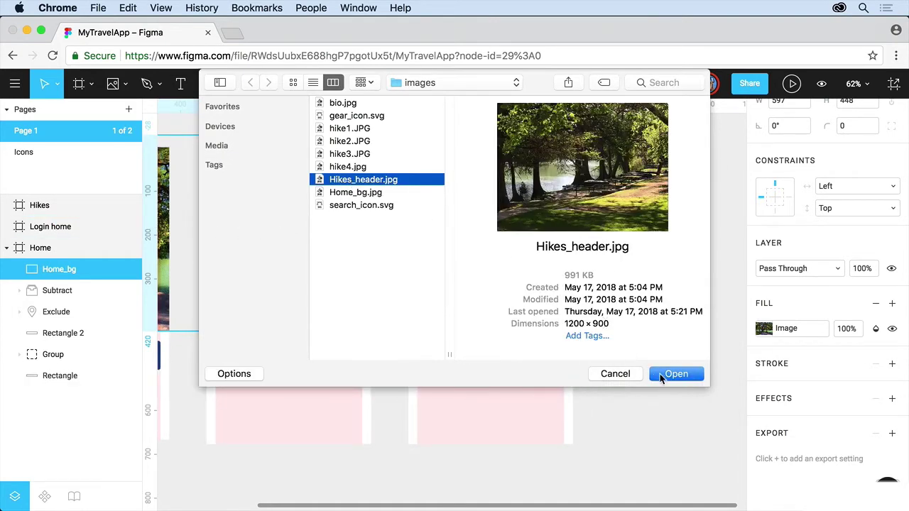
click(661, 375)
- Place Hikes_header inside the Hikes frame and resize it to 444 × 373
drag(387, 129, 601, 294)
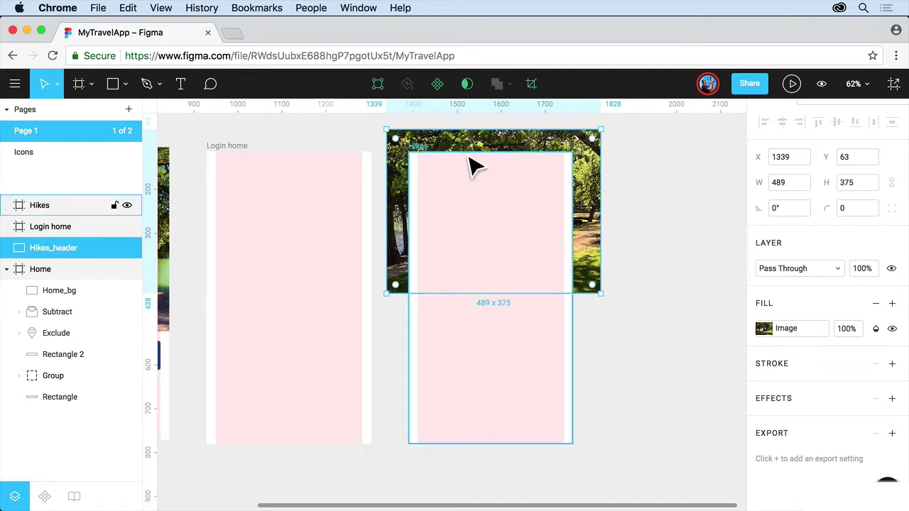
drag(474, 165, 472, 177)
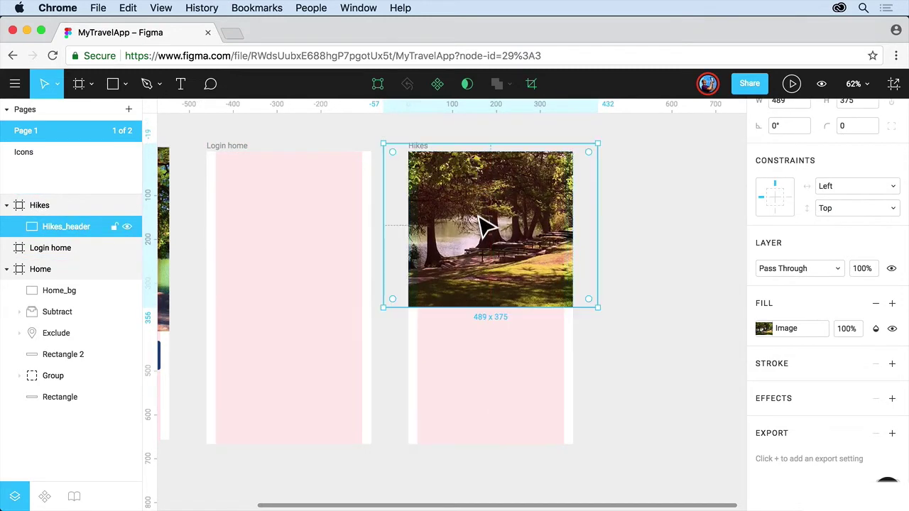
drag(482, 219, 487, 216)
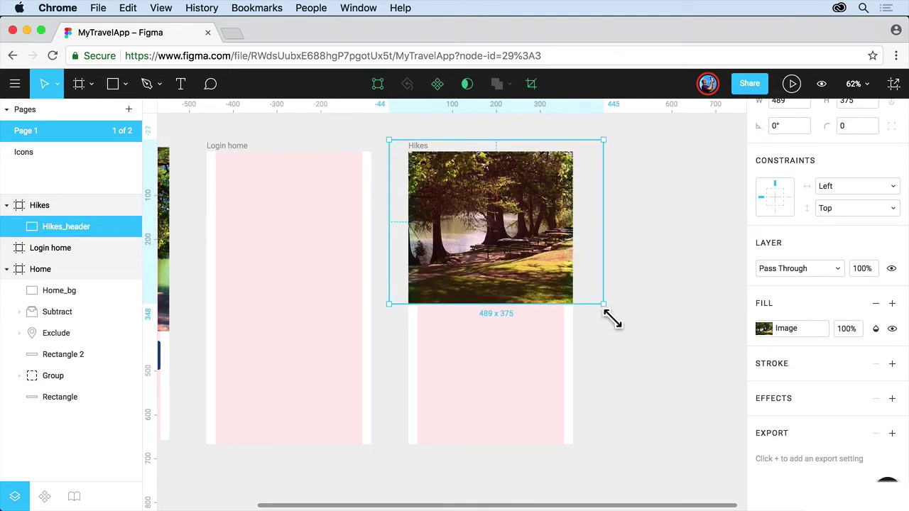
drag(607, 319, 593, 296)
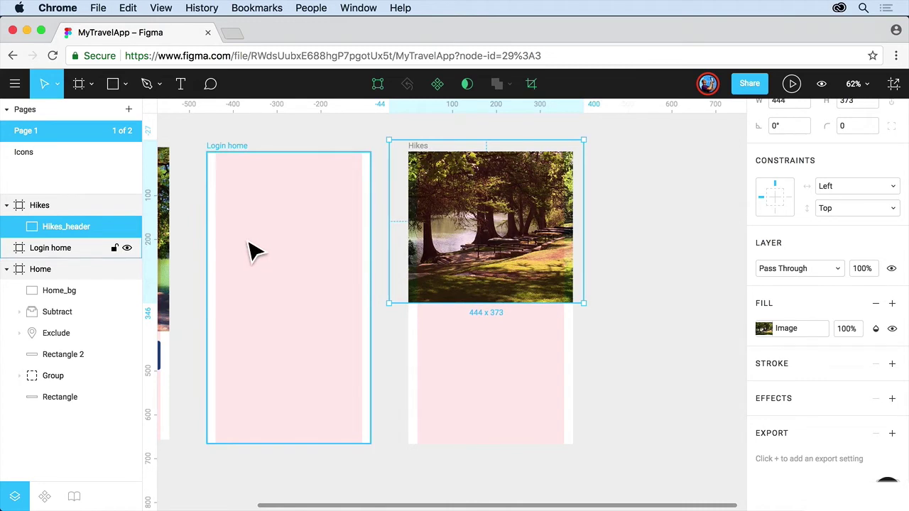
- Select the Login home frame and set its layout grid to 2 columns, gutter and margin 20
key(space)
drag(249, 246, 459, 242)
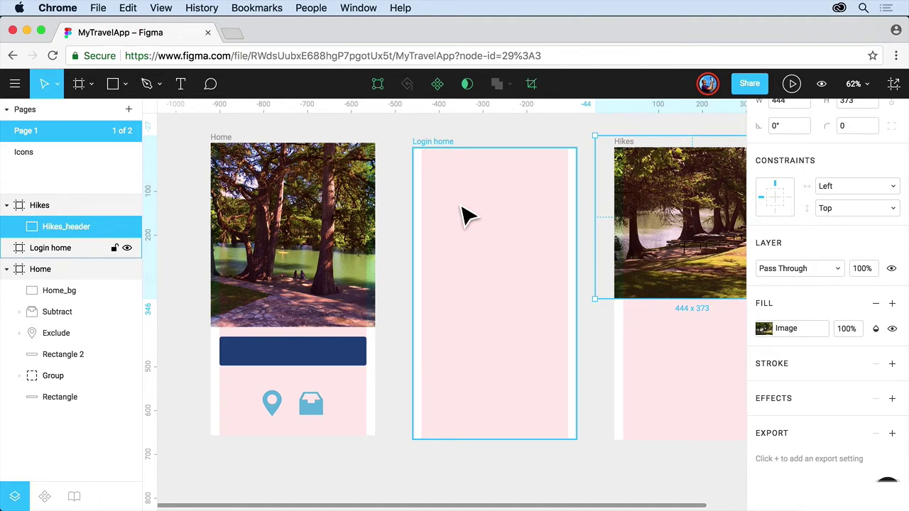
click(435, 142)
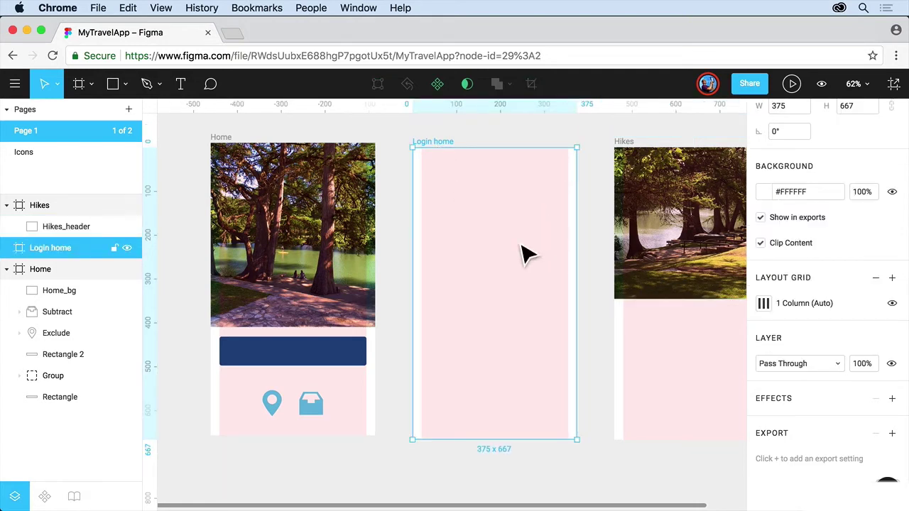
click(764, 303)
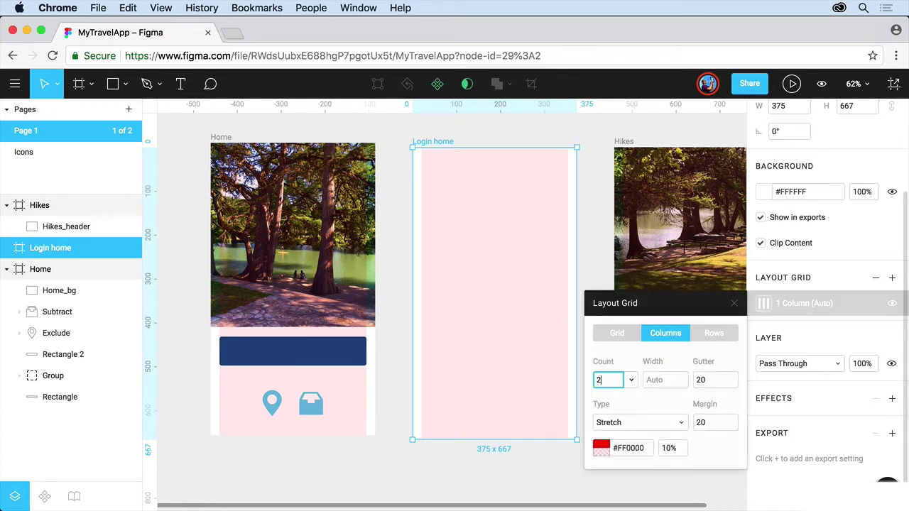
key(Tab)
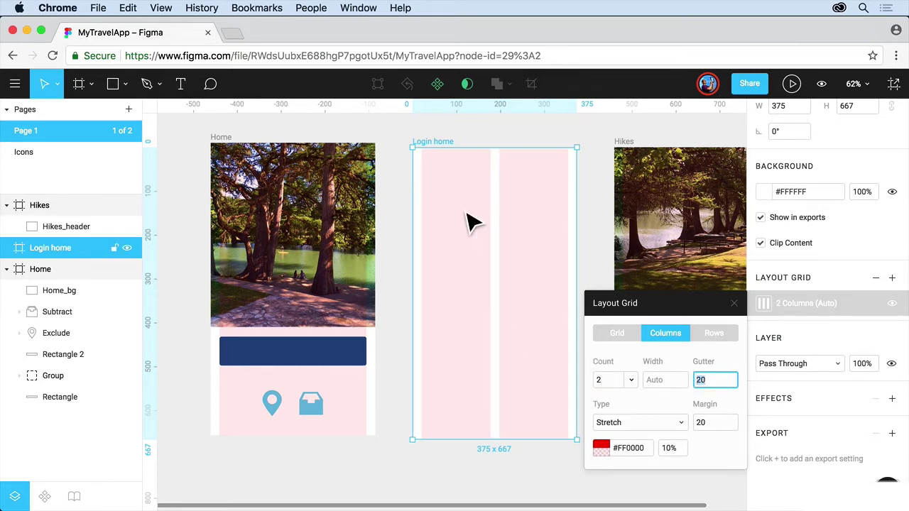
- Draw a 158 × 149 rectangle, then duplicate it right and down into a two-by-two grid
click(734, 303)
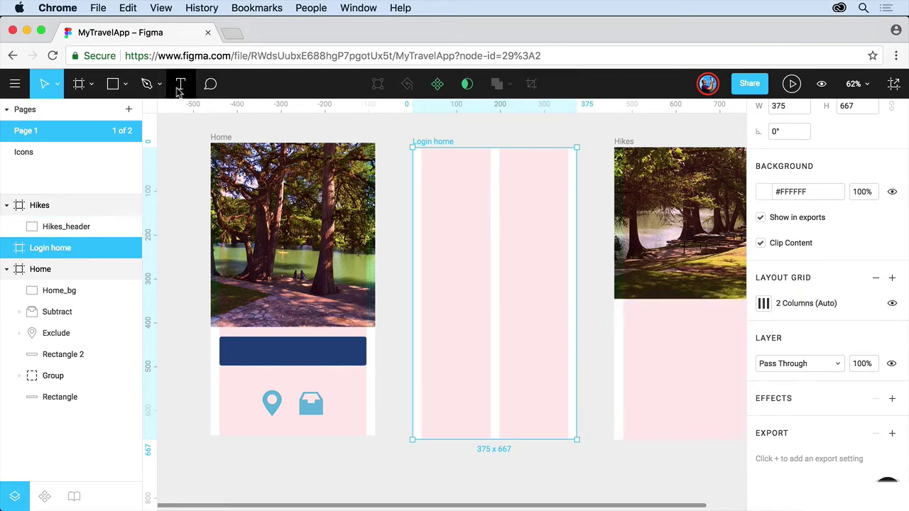
click(113, 84)
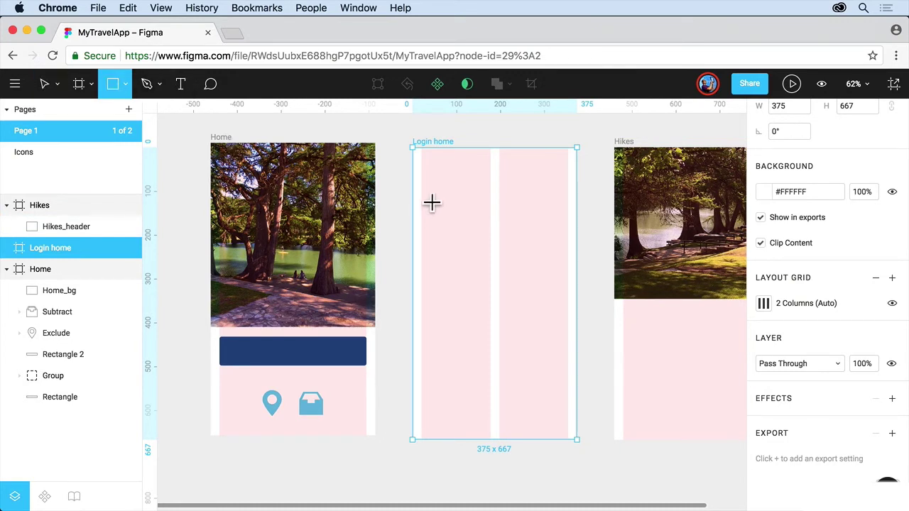
mouse_move(422, 208)
mouse_down()
mouse_move(479, 277)
mouse_move(489, 276)
mouse_up()
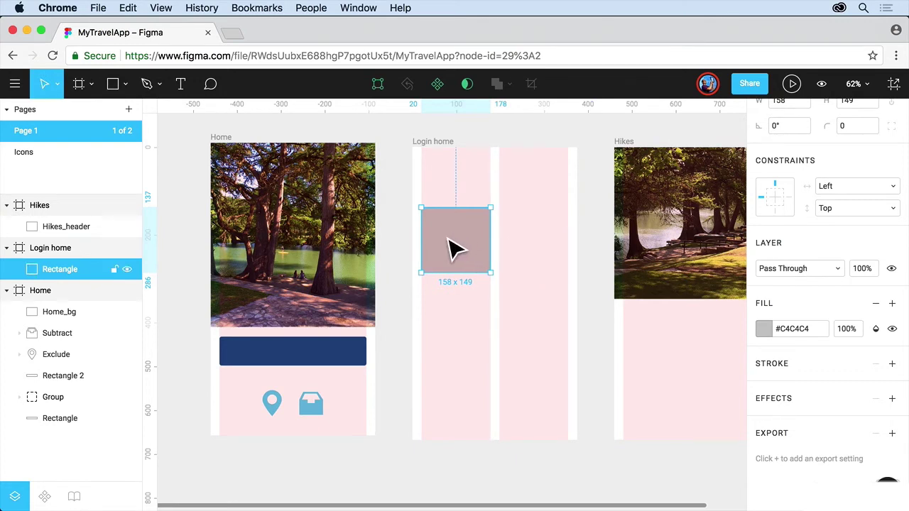
drag(449, 242, 528, 242)
drag(396, 179, 584, 300)
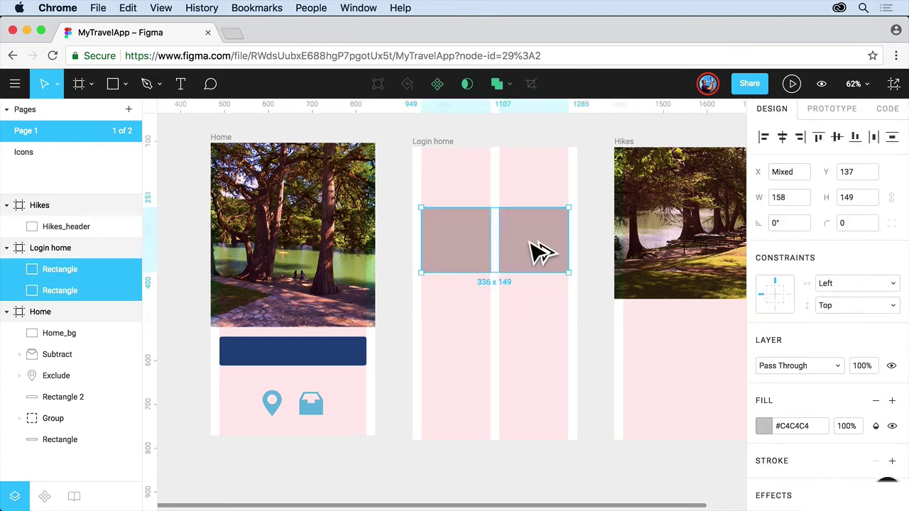
drag(540, 250, 532, 326)
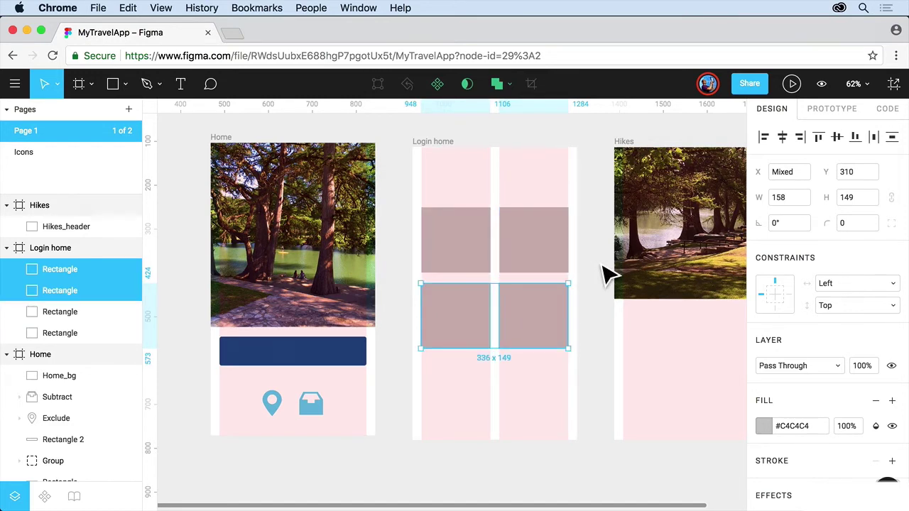
- Load hike1 through hike4 from the images folder via Place Image
click(125, 86)
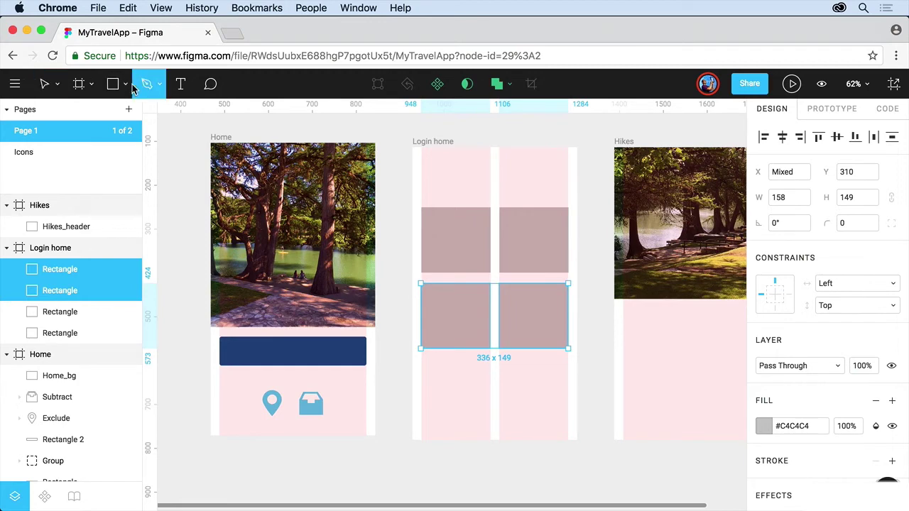
click(147, 220)
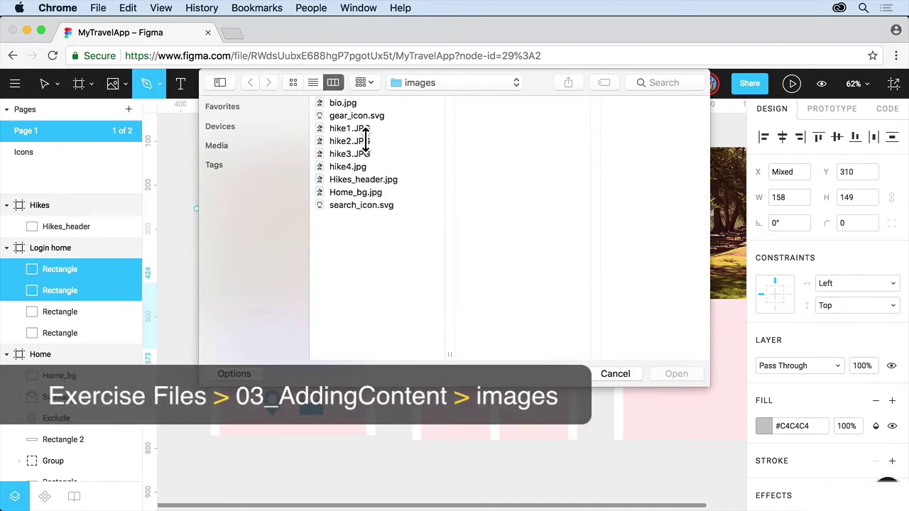
click(358, 132)
shift+click(355, 167)
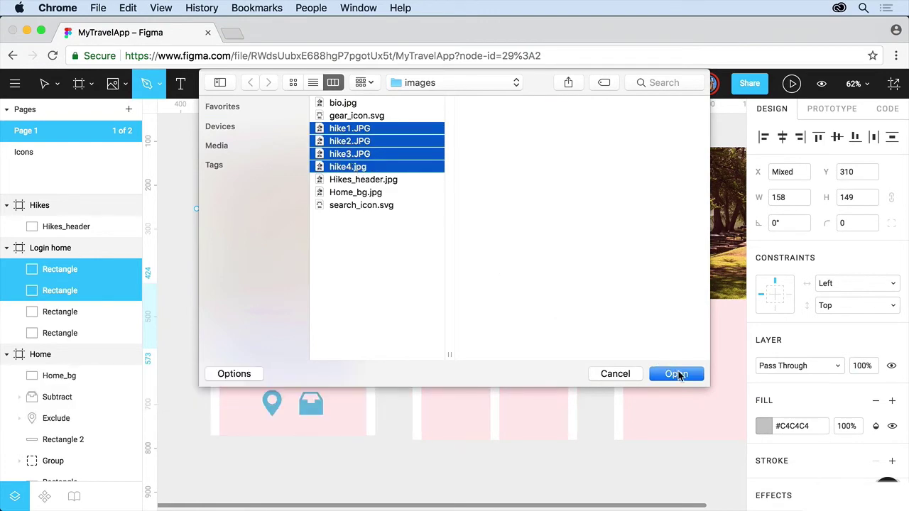
click(678, 375)
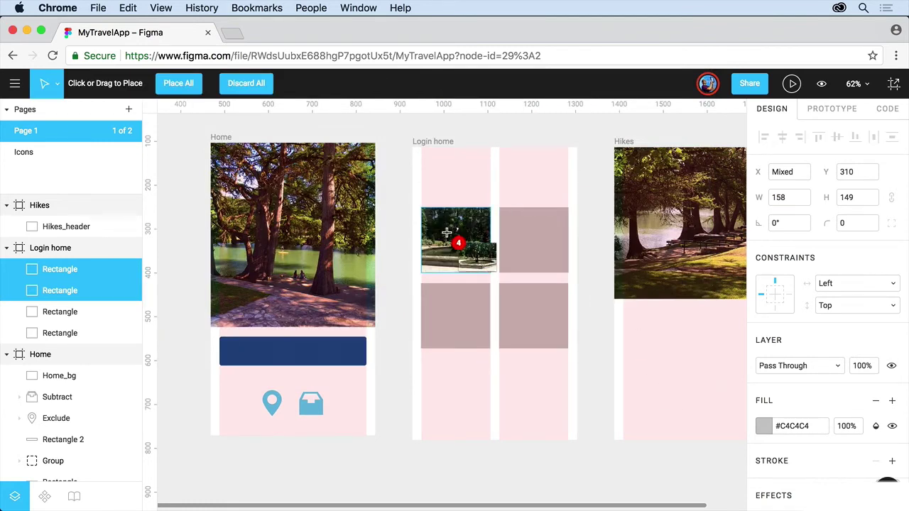
- Drop one hike photo into each of the four Login home rectangles
click(446, 232)
click(539, 235)
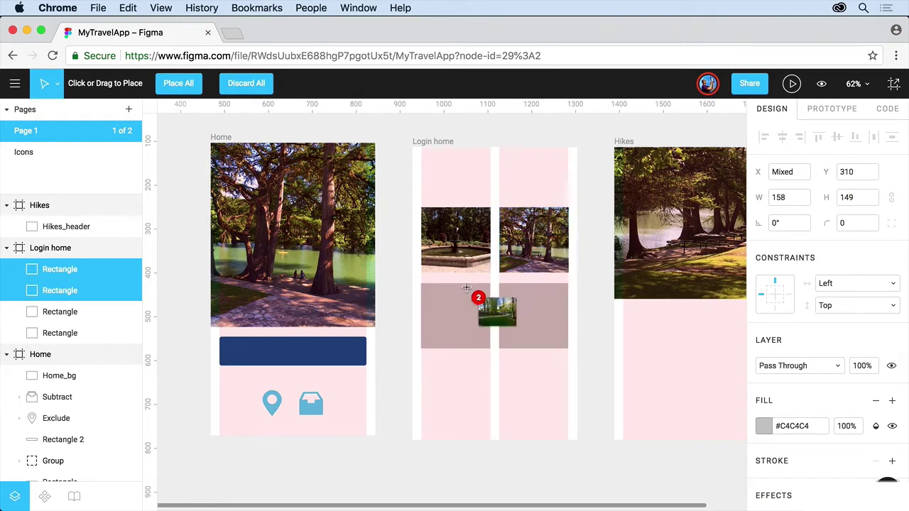
click(466, 287)
click(527, 332)
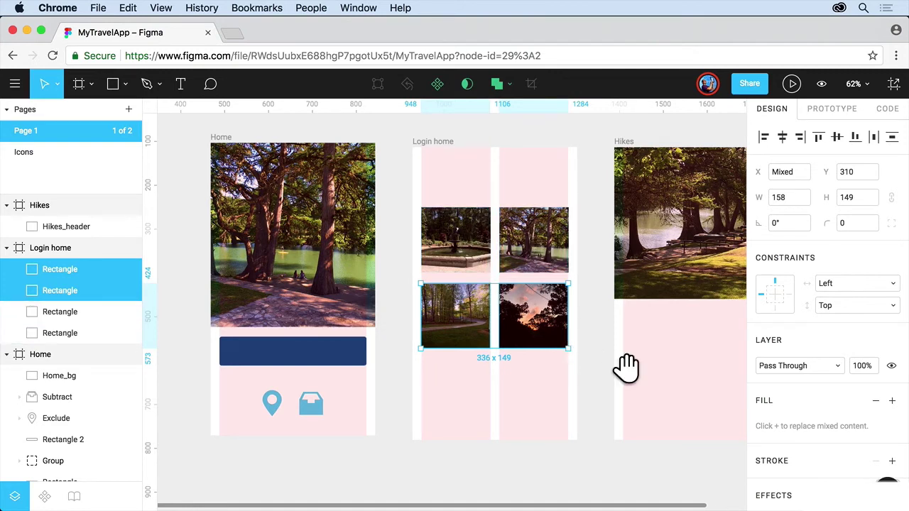
- With Hikes in view, load gear_icon.svg, search_icon.svg and bio.jpg together via Place Image
drag(628, 367, 386, 319)
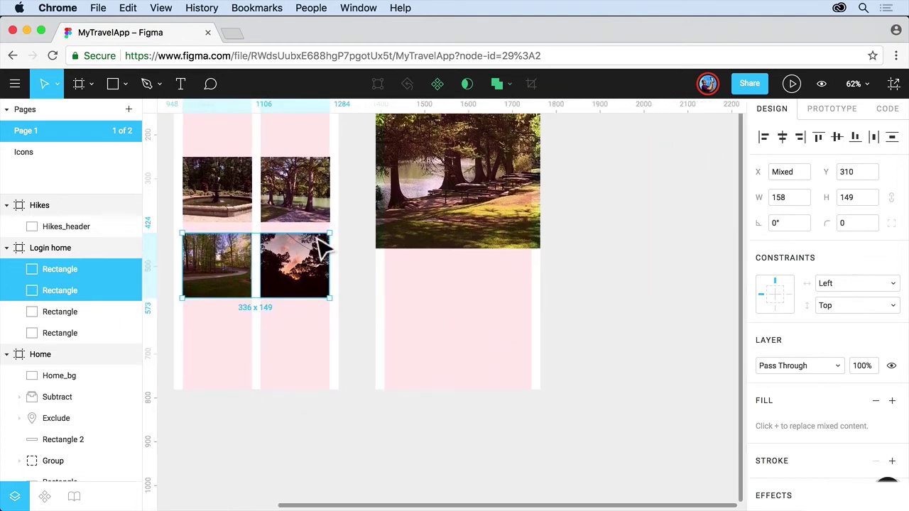
click(124, 86)
click(124, 218)
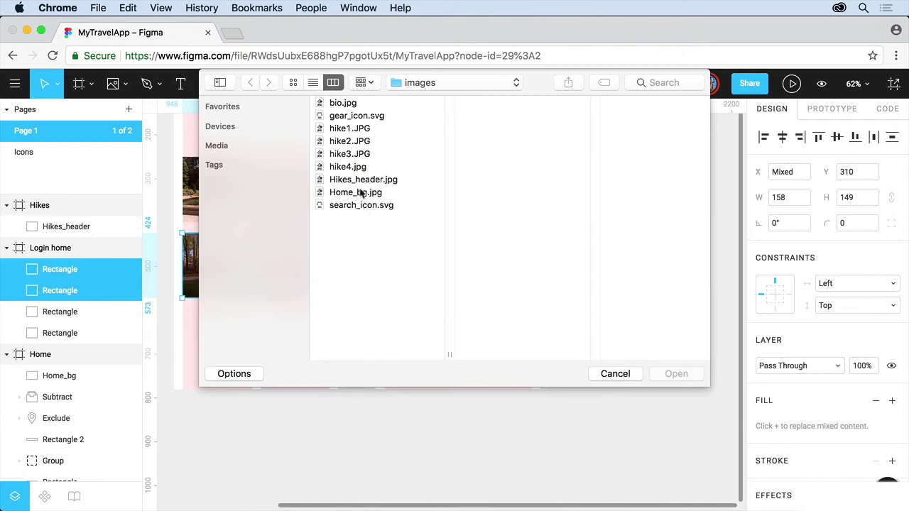
click(360, 117)
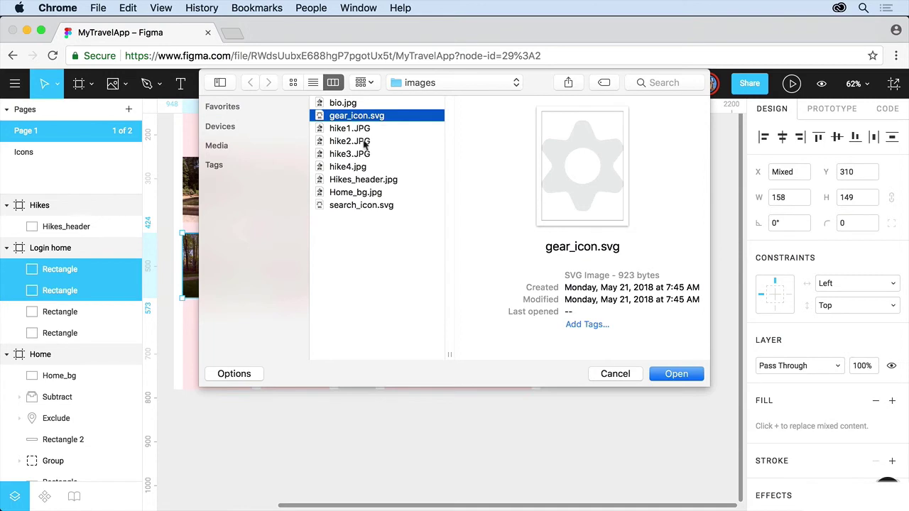
super+click(367, 206)
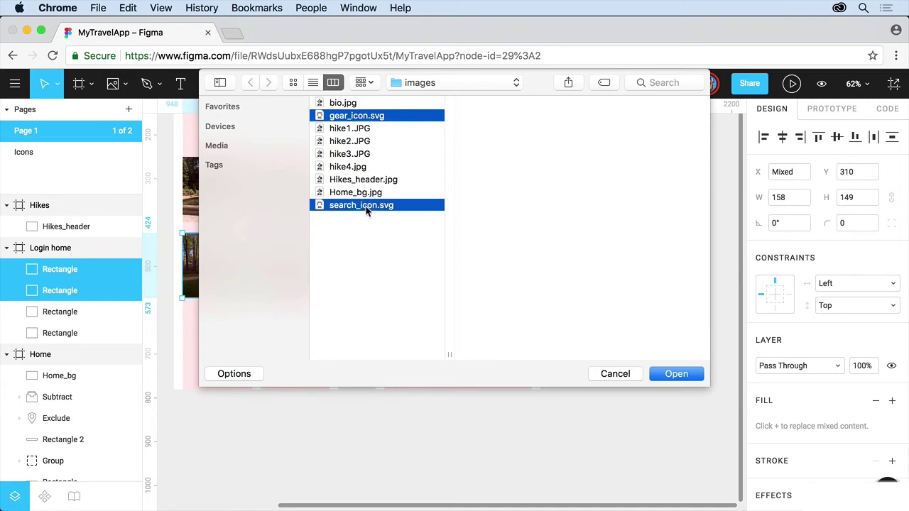
super+click(341, 104)
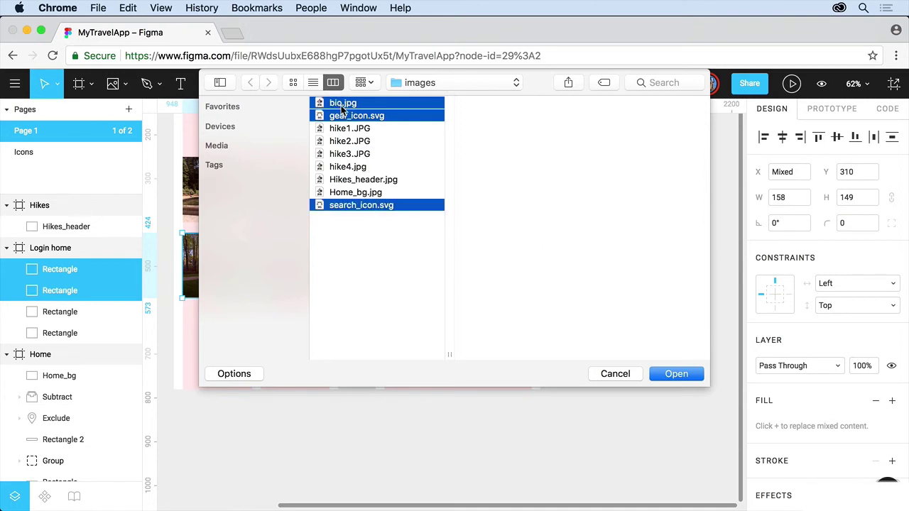
click(673, 375)
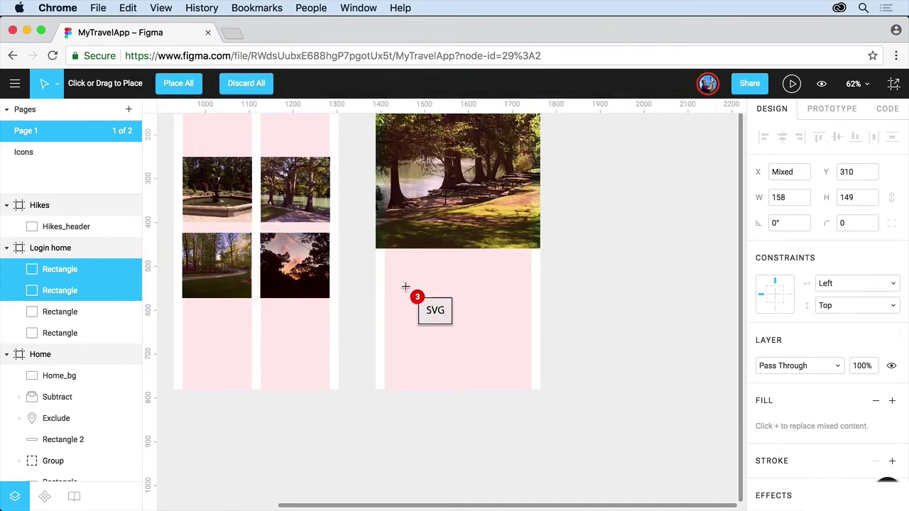
- Place the search icon and a 168 × 196 bio photo in Hikes; move the gear icon into Login home
click(410, 347)
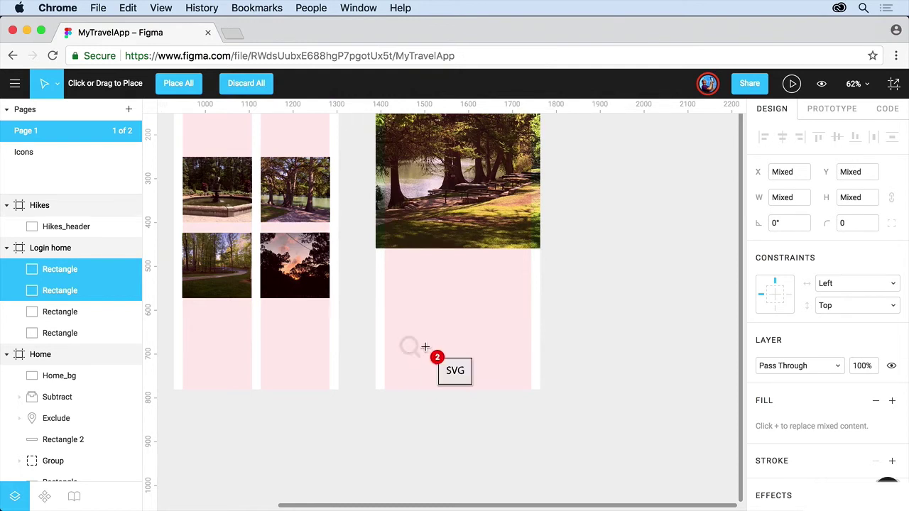
click(430, 340)
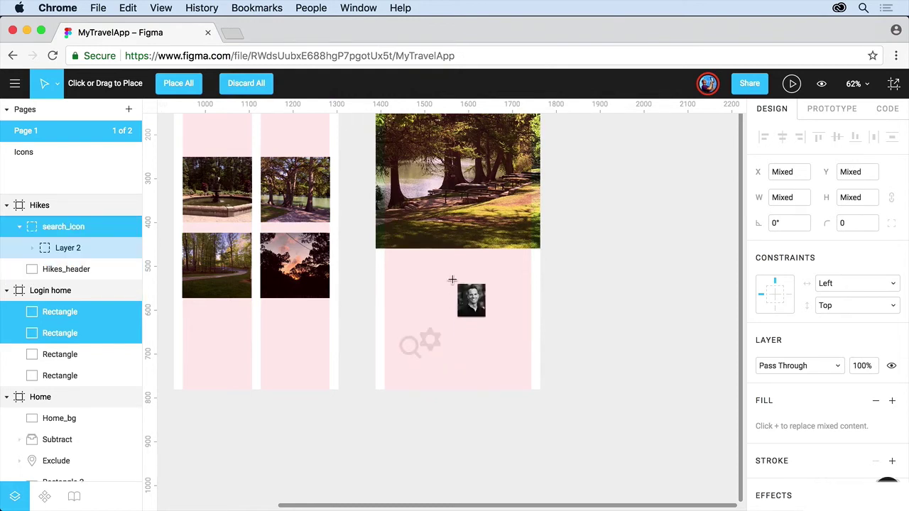
drag(440, 269, 512, 346)
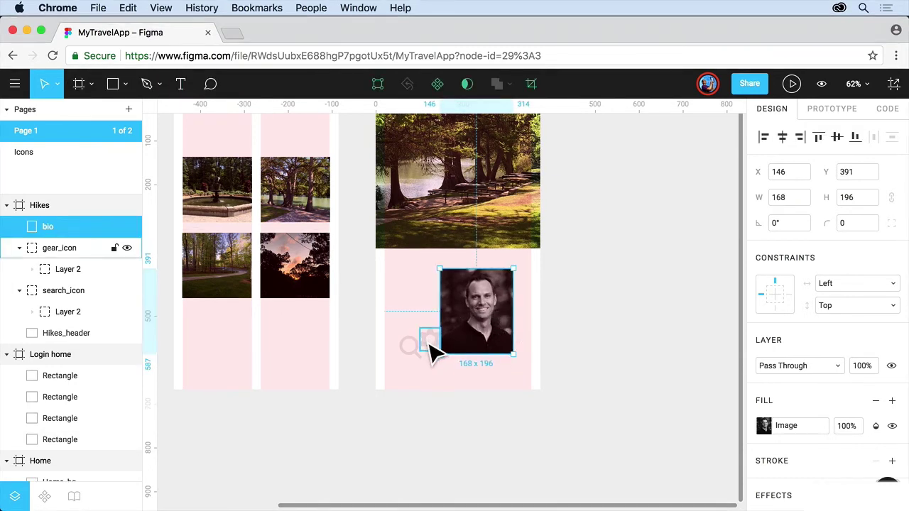
drag(431, 348, 226, 376)
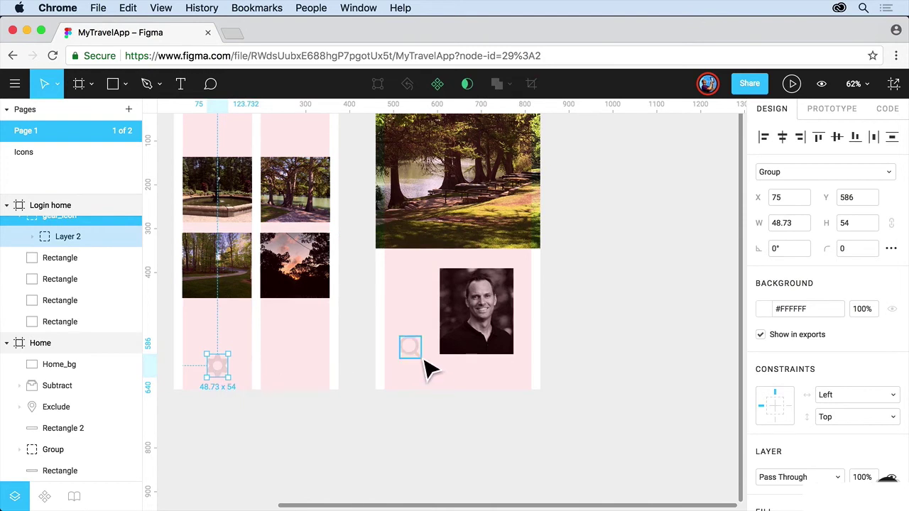
- Move the search icon into Login home at X 146, Y 588, beside the gear icon
drag(424, 360, 260, 382)
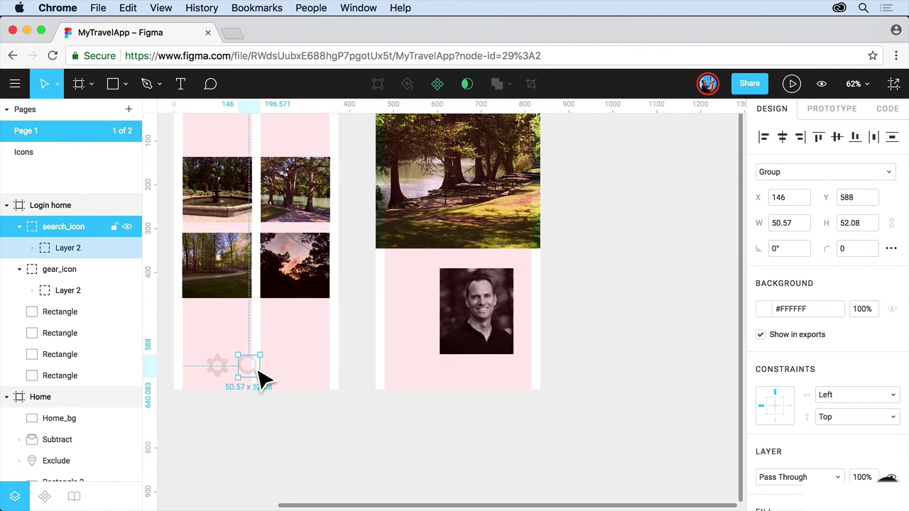
key(Return)
key(Return)
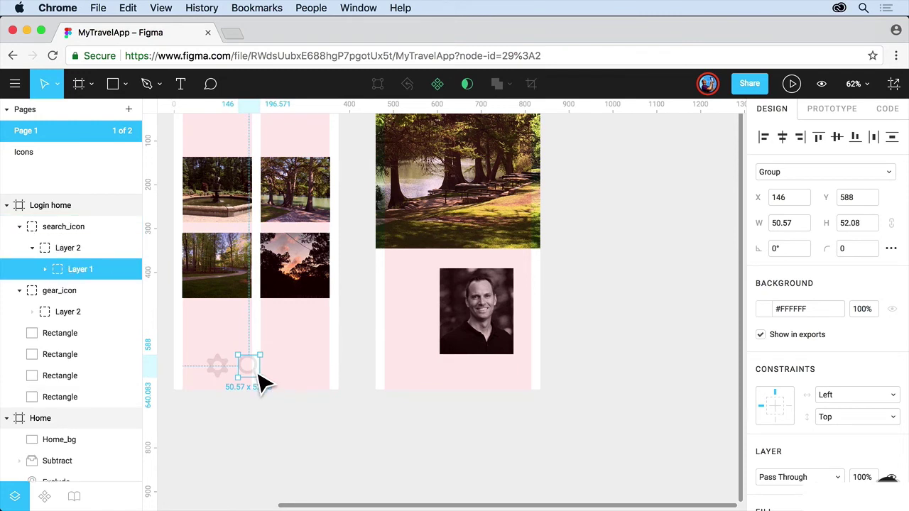
key(Return)
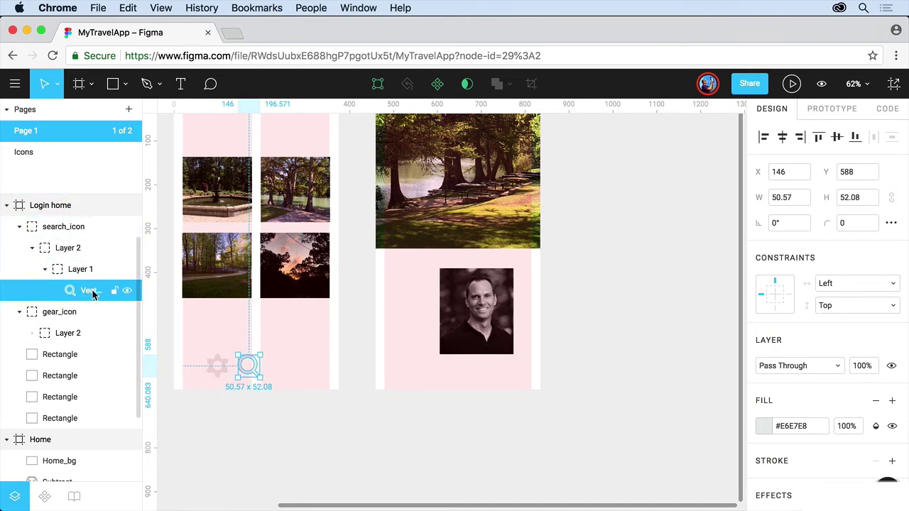
click(357, 375)
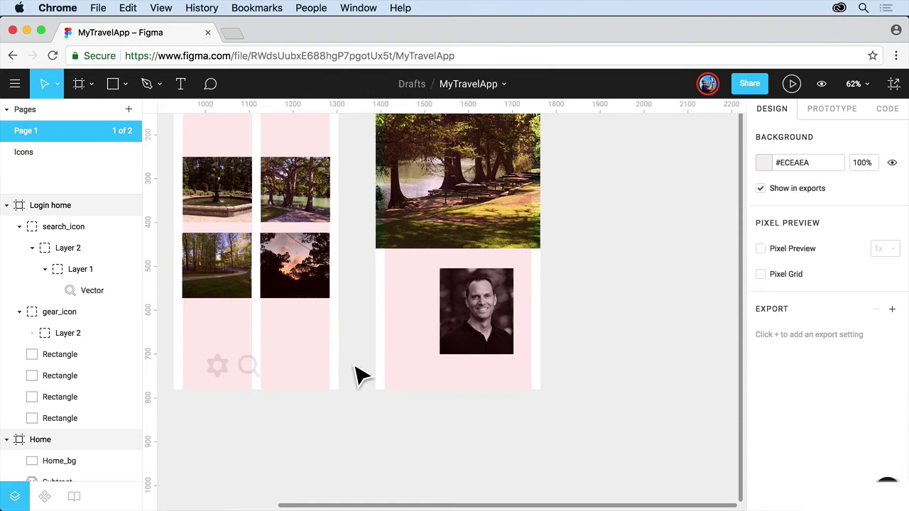
- Shift the bio photo to X 104, Y 370 and draw a 160×160 ellipse over it
click(468, 324)
drag(465, 315, 447, 307)
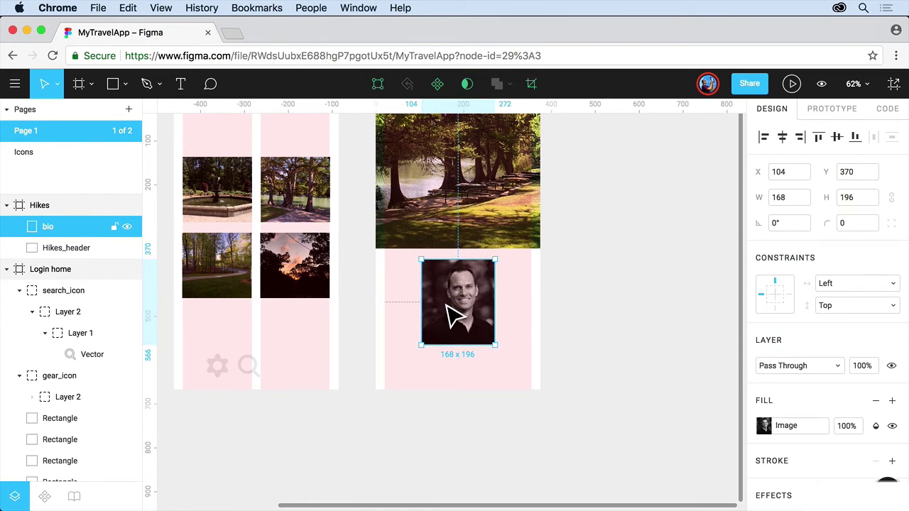
click(125, 84)
click(121, 166)
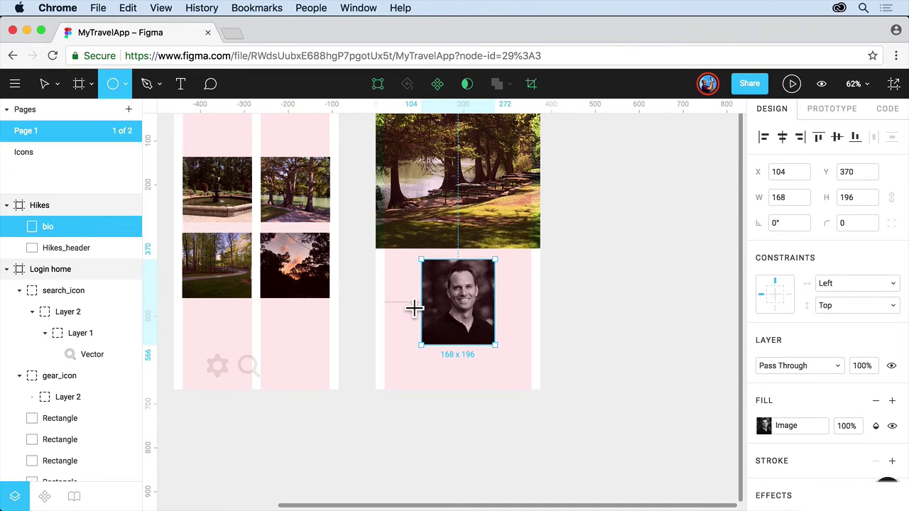
drag(425, 269, 497, 330)
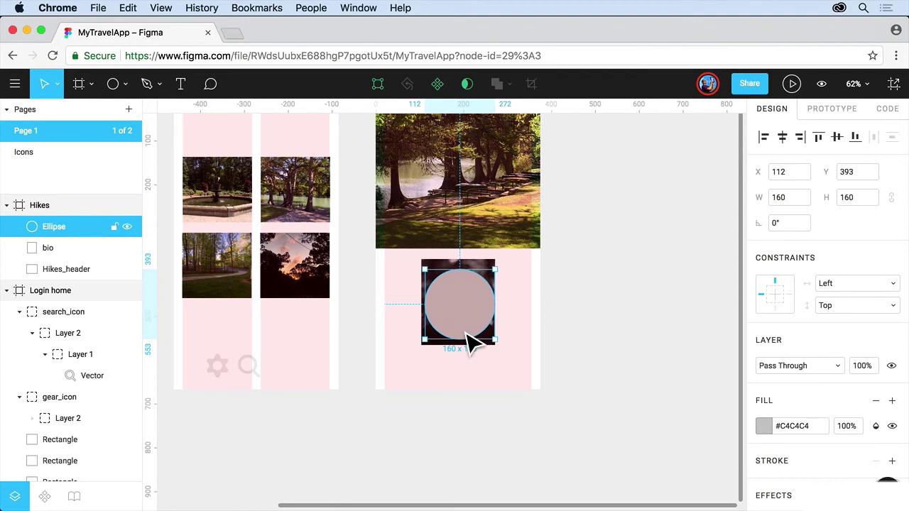
- Send the ellipse behind the bio portrait and use it as a circular mask
right_click(461, 303)
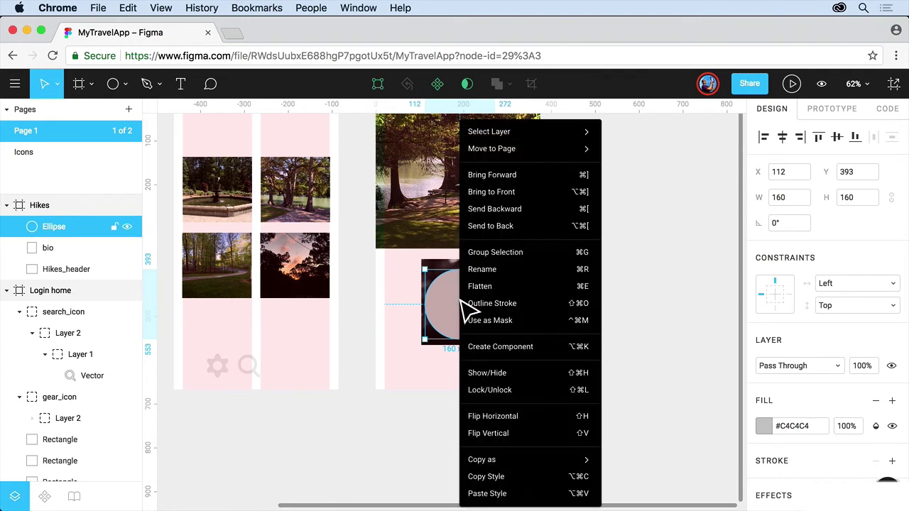
click(499, 217)
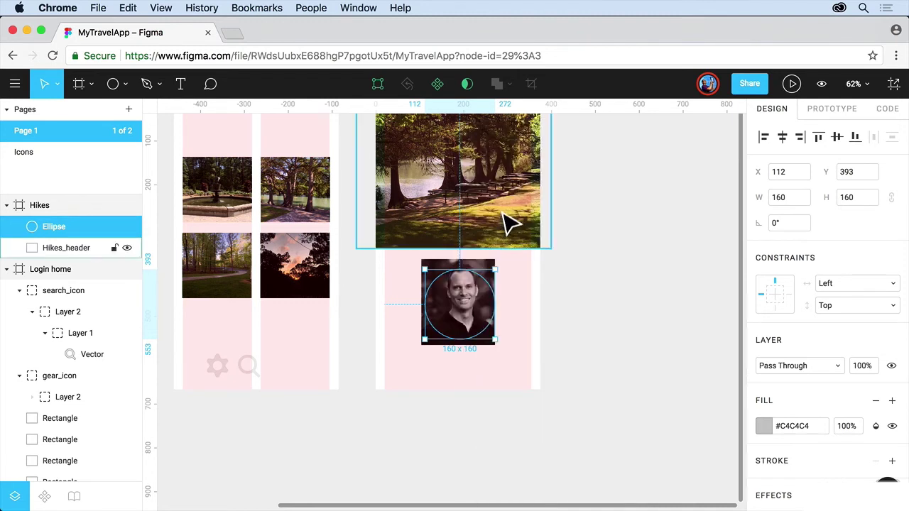
click(466, 83)
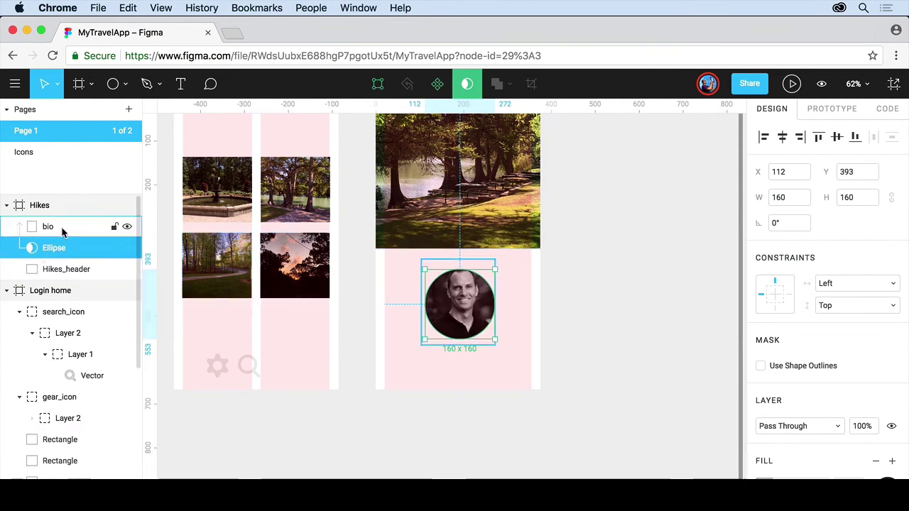
- Enlarge the bio photo to 175×220 and center it behind the masking circle
click(45, 228)
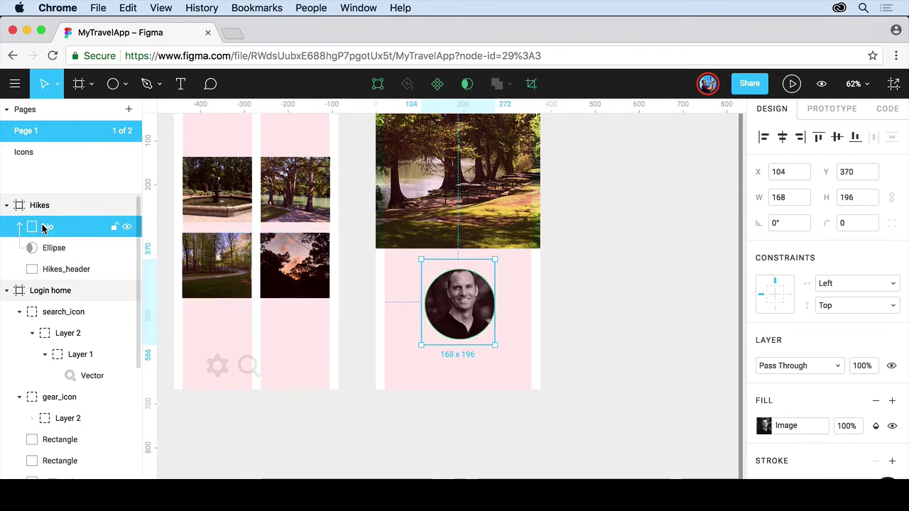
click(53, 250)
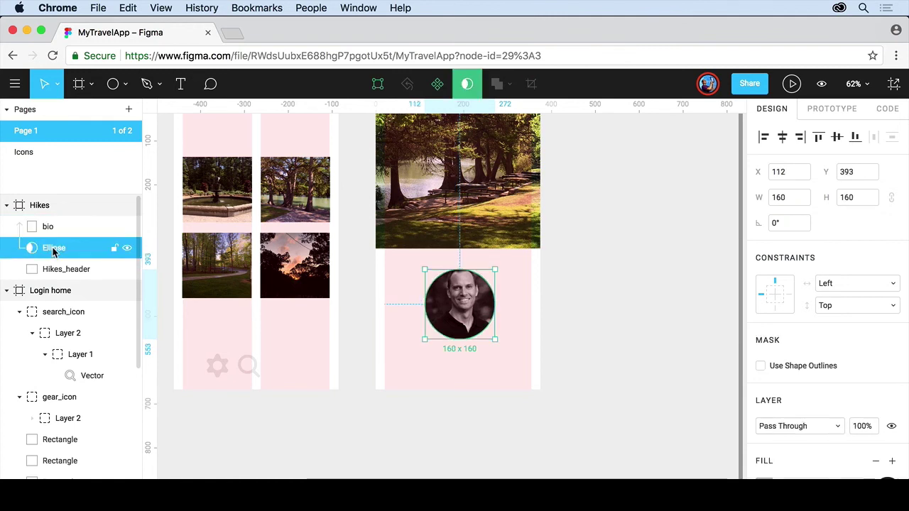
click(46, 229)
click(51, 250)
click(455, 318)
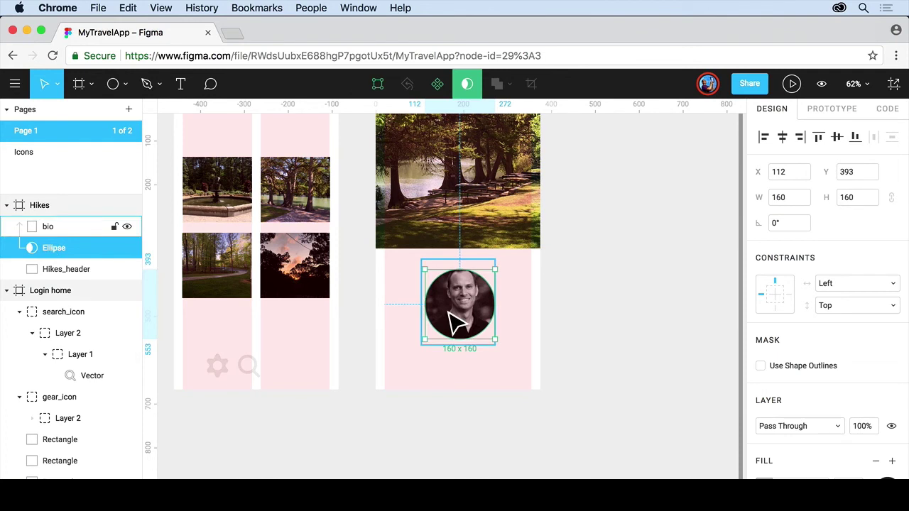
drag(449, 313, 458, 325)
mouse_move(507, 362)
mouse_down()
mouse_move(514, 382)
mouse_move(508, 367)
mouse_up()
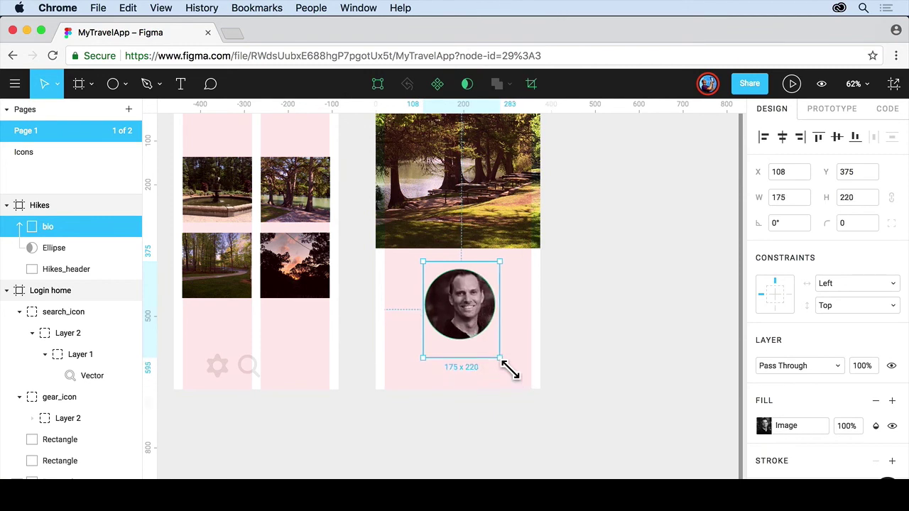
right_click(490, 313)
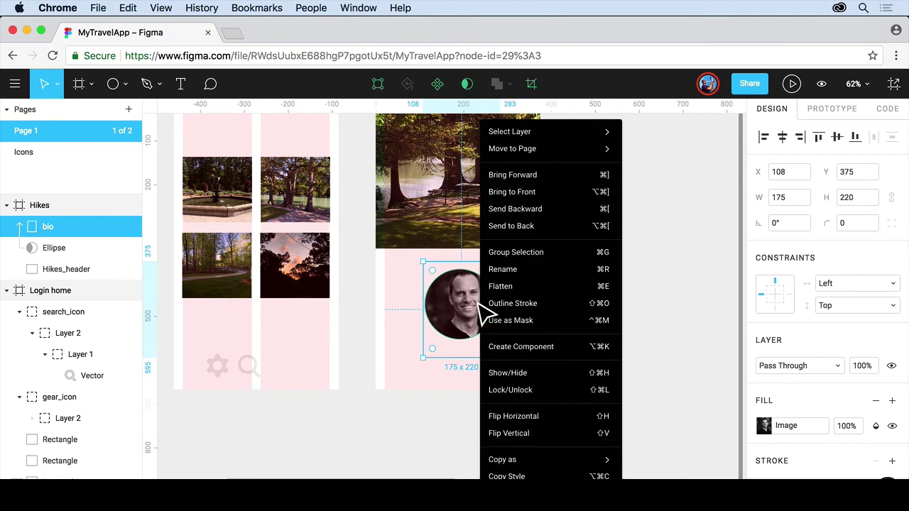
key(Escape)
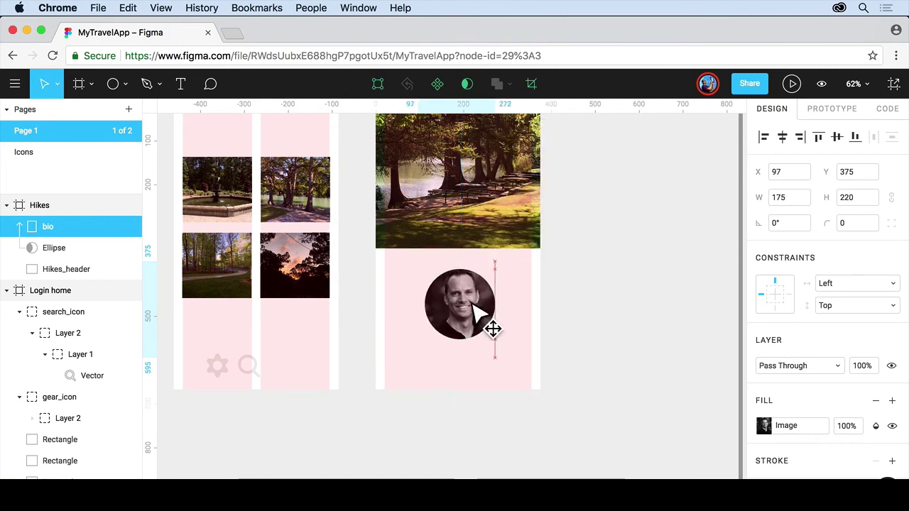
drag(472, 304, 473, 304)
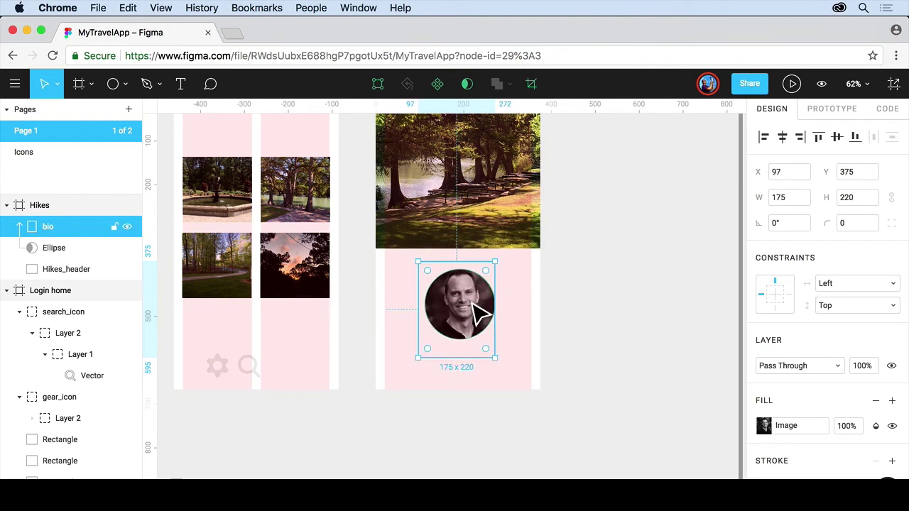
- Shrink the masking ellipse to 156×156 so the face fills the circle
click(54, 248)
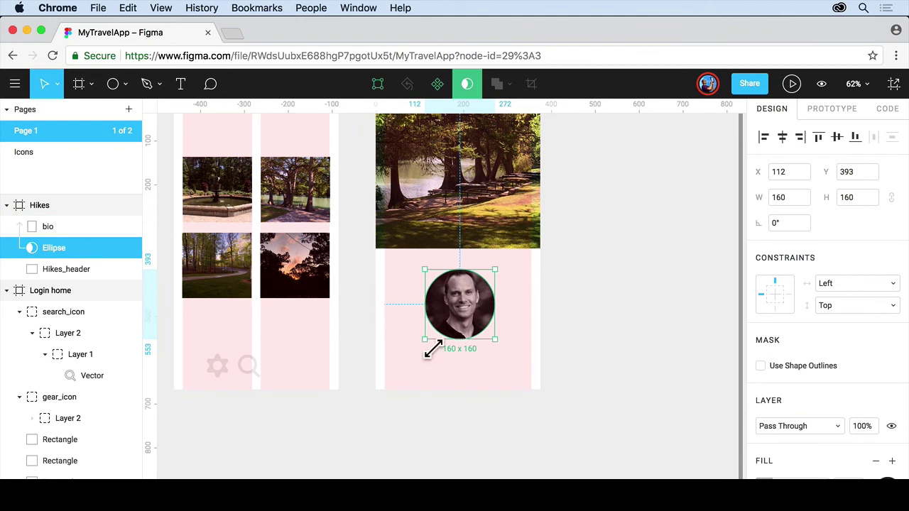
drag(431, 347, 431, 349)
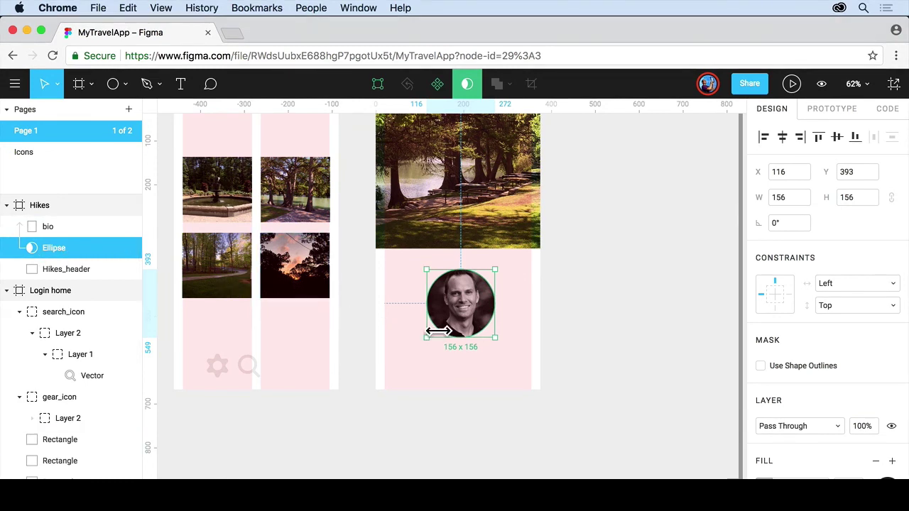
click(405, 210)
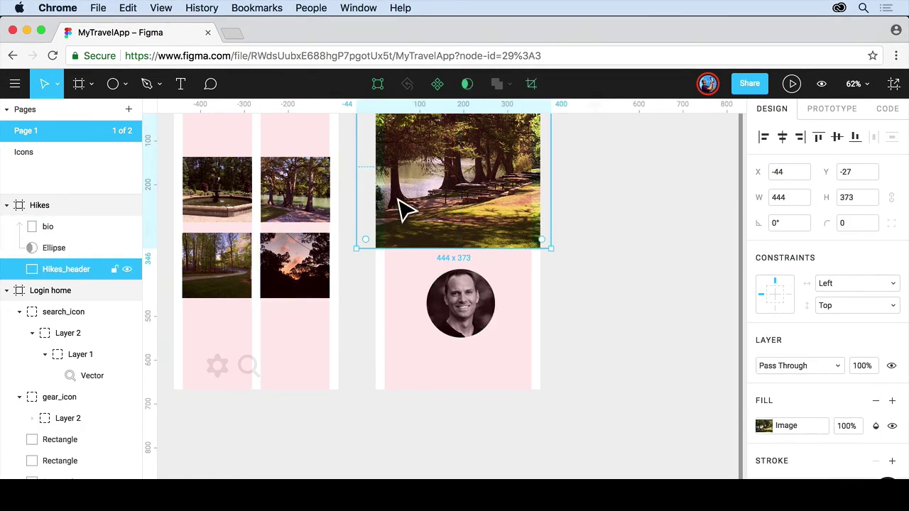
right_click(458, 179)
click(497, 192)
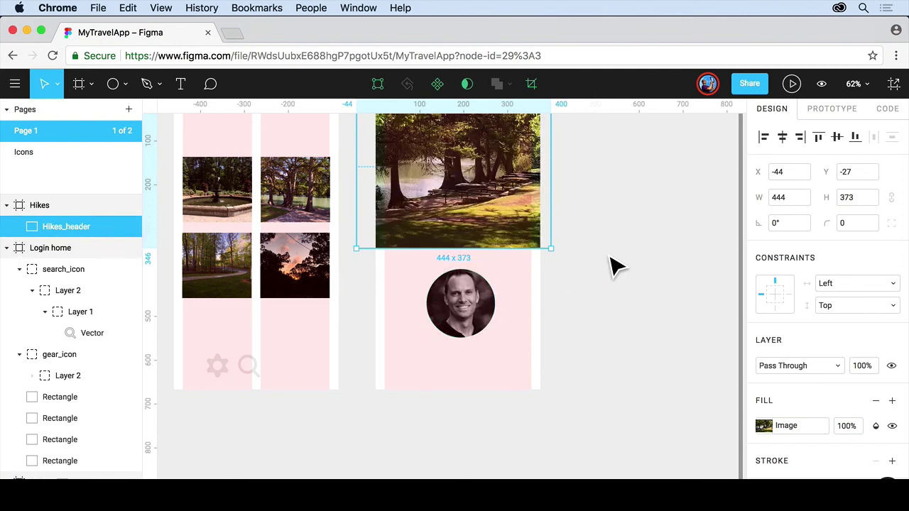
click(610, 266)
click(437, 317)
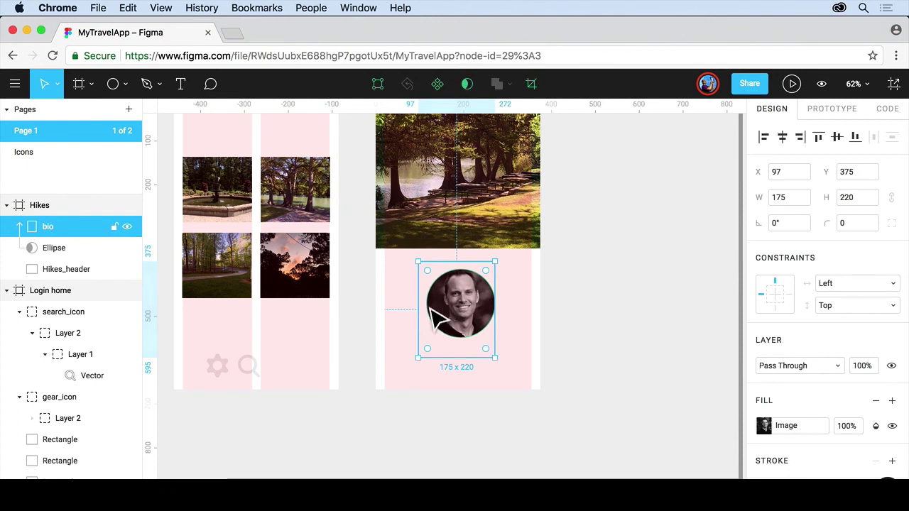
click(60, 251)
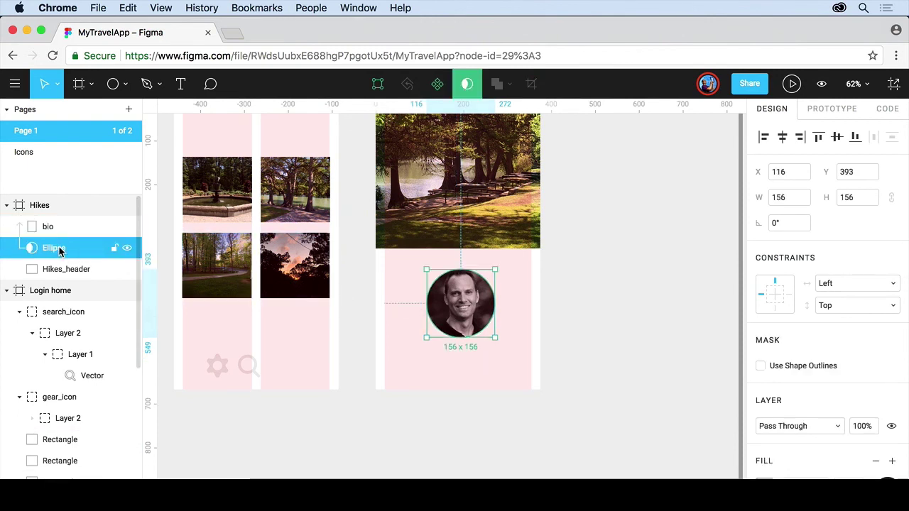
click(467, 83)
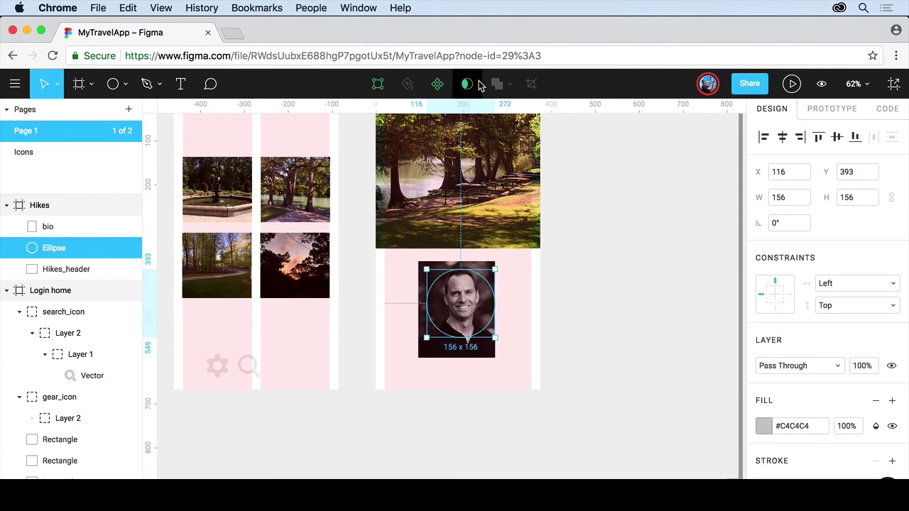
click(474, 84)
click(624, 364)
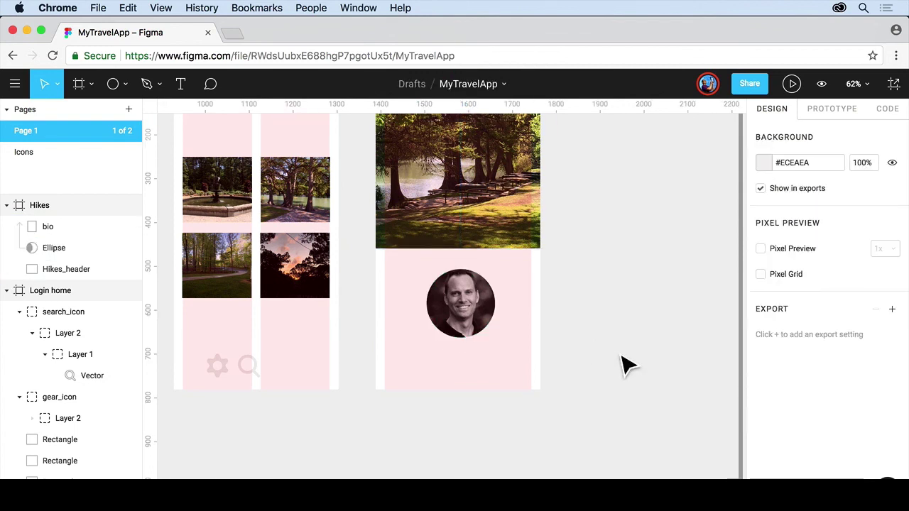